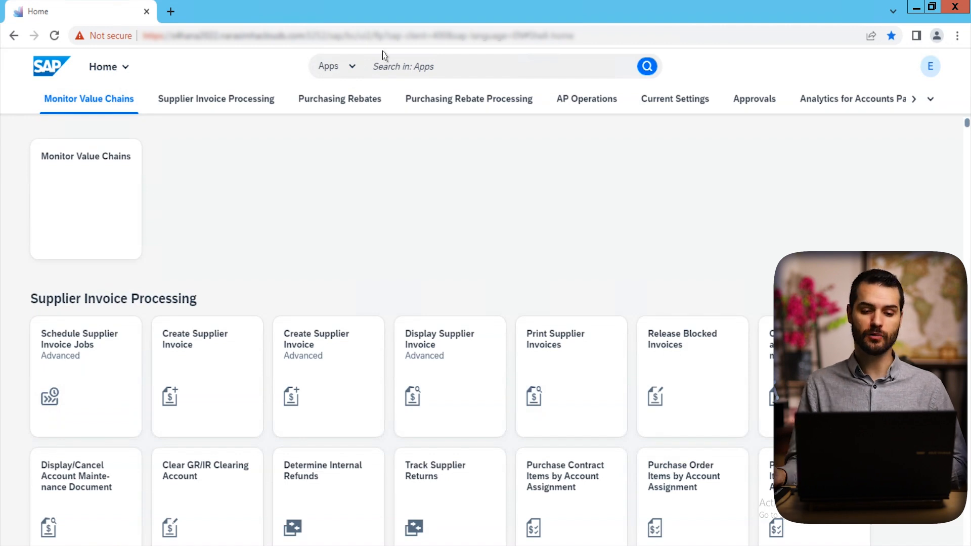
Search the apps for "stock"
{"action": "left_click", "coordinate": [410, 71]}
{"action": "type", "text": "stock"}
{"action": "key", "text": "Return"}
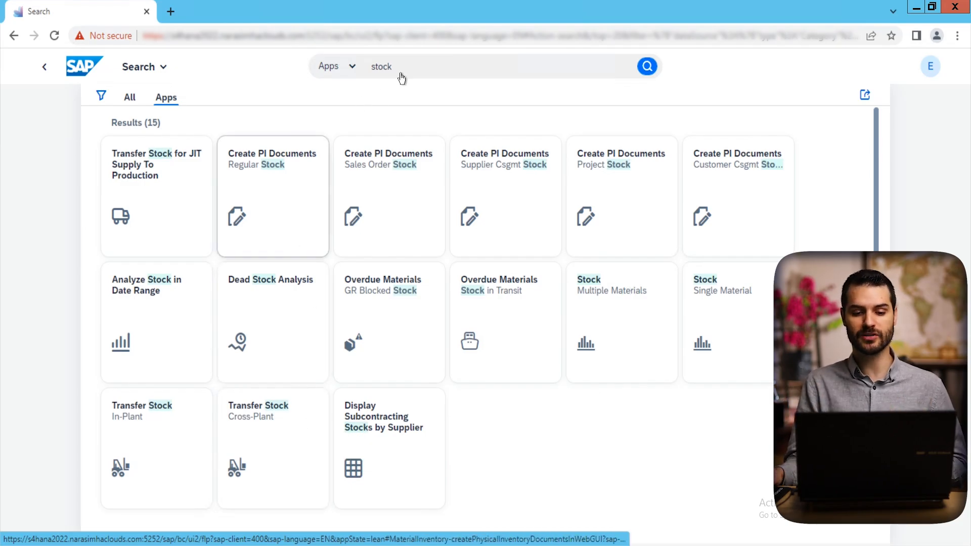
Search the apps for "post goods movement" and open the Post Goods Movement app
{"action": "double_click", "coordinate": [372, 67]}
{"action": "type", "text": "post goods movement"}
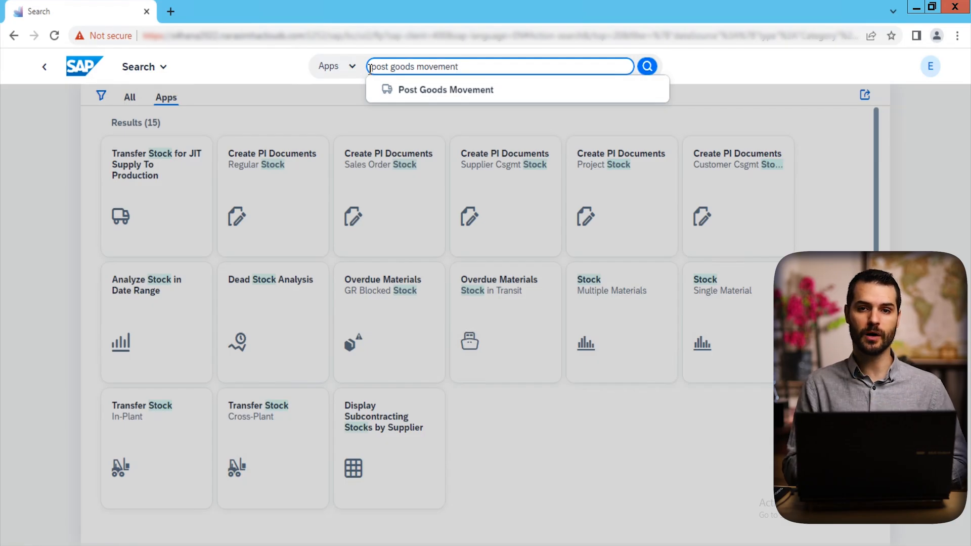
{"action": "left_click", "coordinate": [425, 90]}
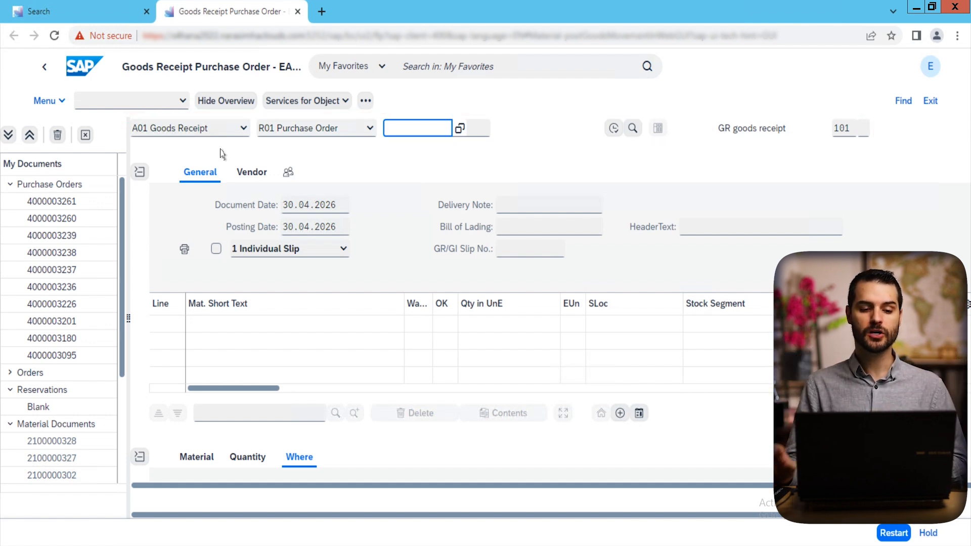
Review the available goods movement transactions and browse the list of inventory management movement types
{"action": "left_click", "coordinate": [243, 129]}
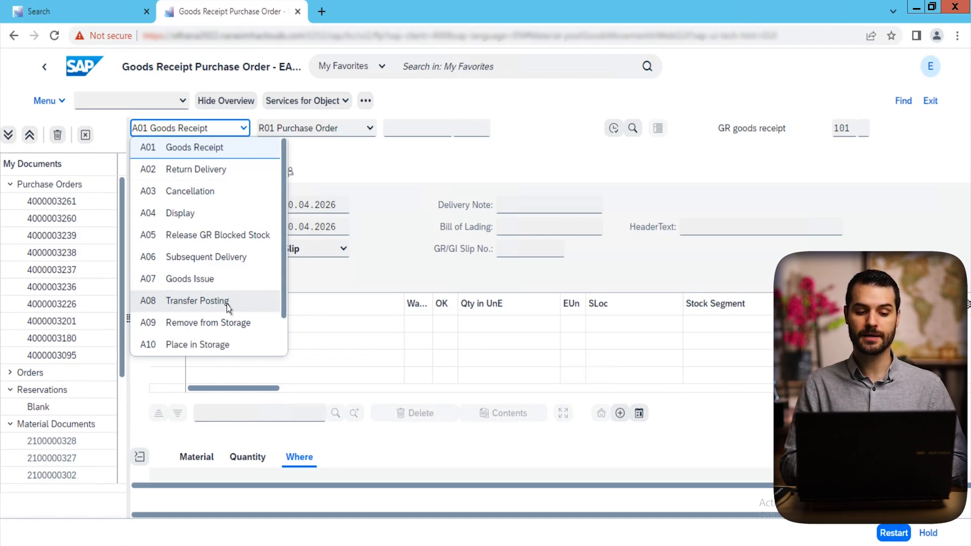
{"action": "left_click", "coordinate": [220, 151]}
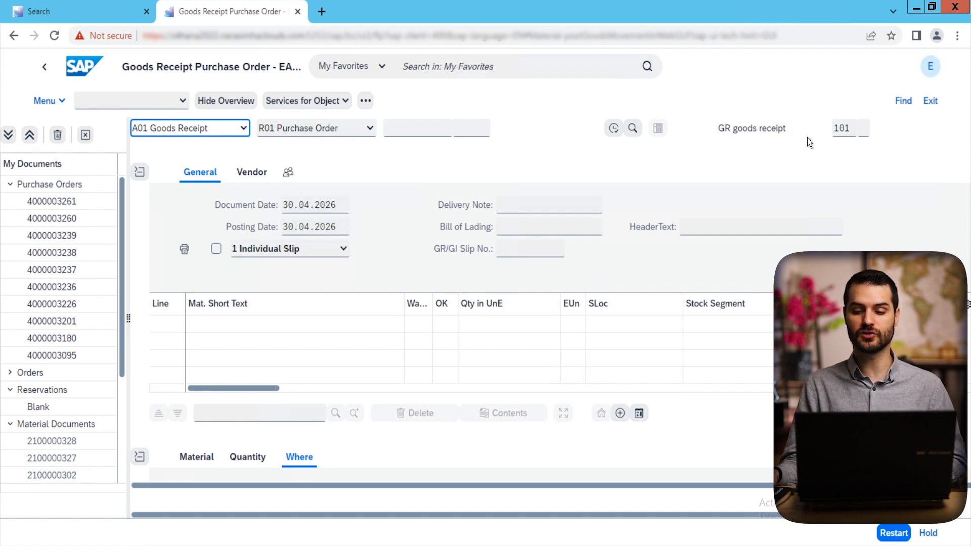
{"action": "left_click", "coordinate": [863, 132]}
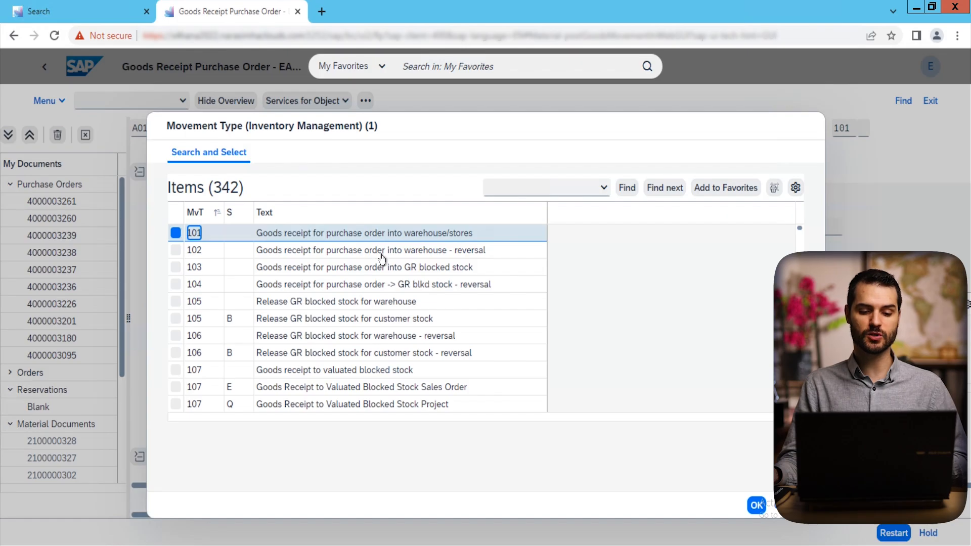
{"action": "scroll", "coordinate": [397, 261], "scroll_direction": "down", "scroll_amount": 2}
{"action": "scroll", "coordinate": [397, 261], "scroll_direction": "down", "scroll_amount": 20}
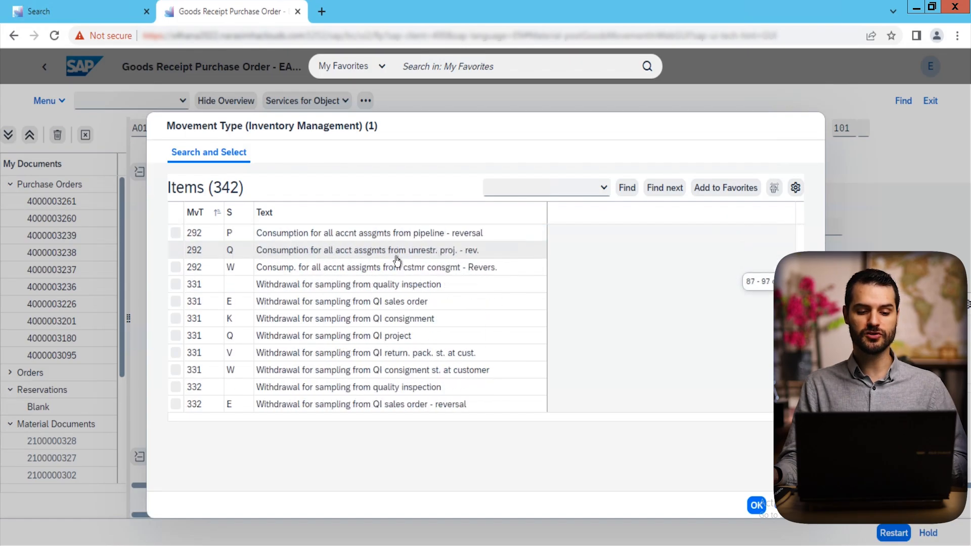
{"action": "scroll", "coordinate": [397, 260], "scroll_direction": "down", "scroll_amount": 14}
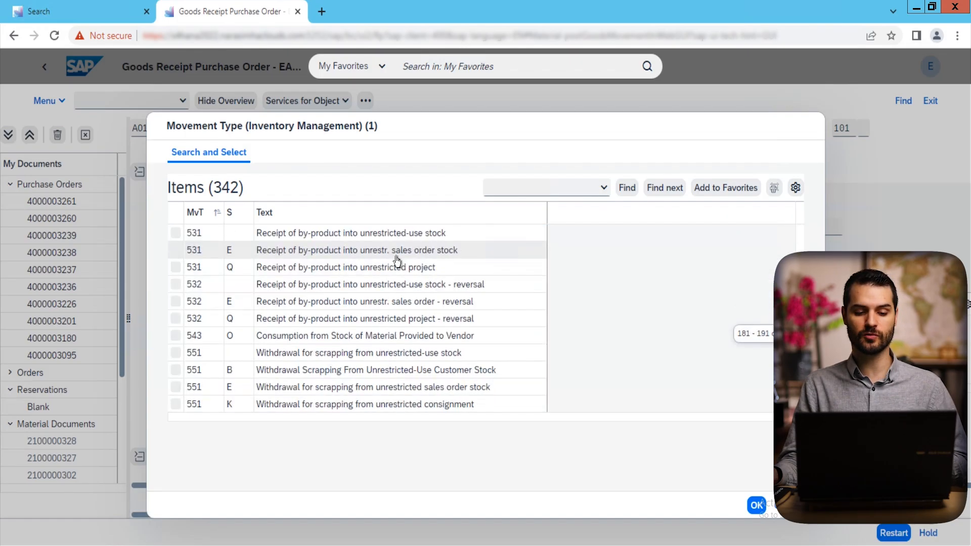
{"action": "scroll", "coordinate": [398, 260], "scroll_direction": "down", "scroll_amount": 7}
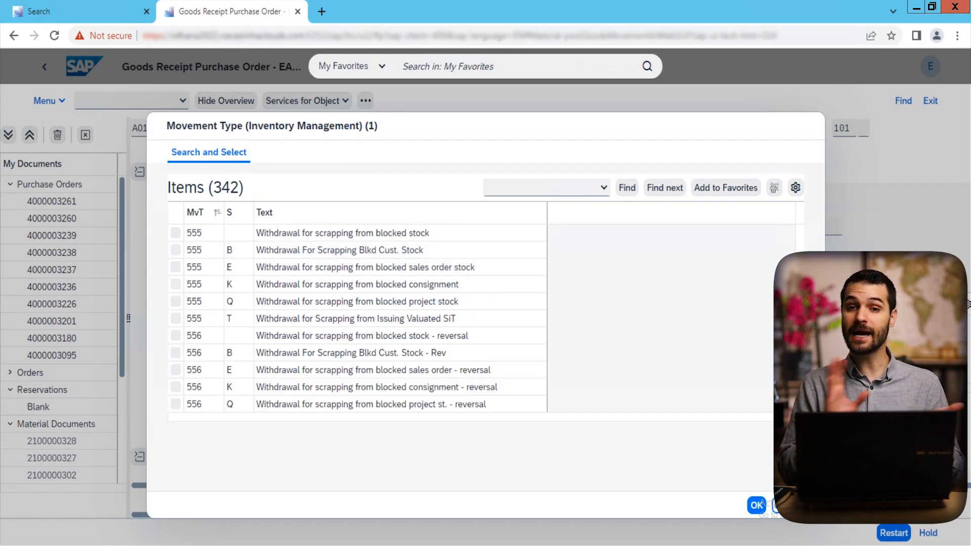
{"action": "left_click", "coordinate": [757, 505]}
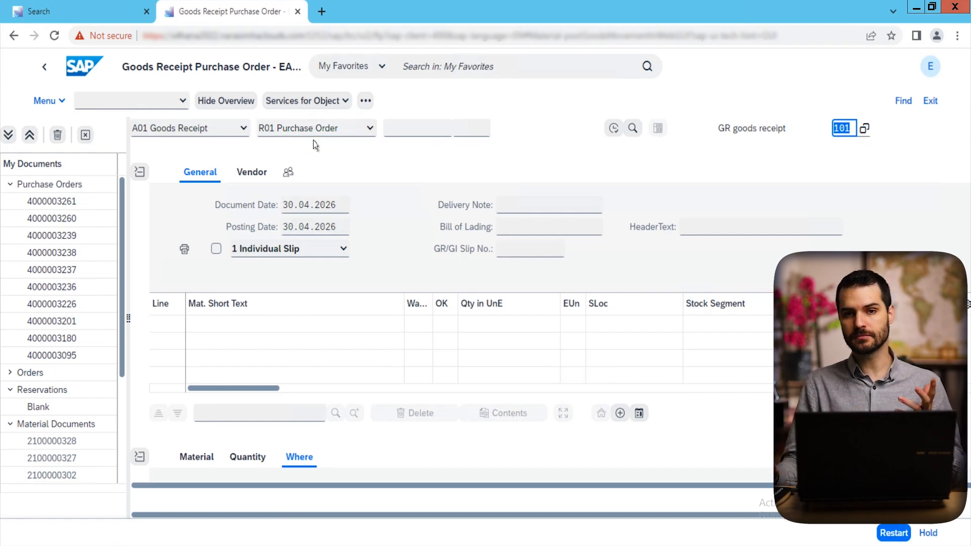
Review the reference document options for the goods receipt, keeping R01 Purchase Order selected
{"action": "left_click", "coordinate": [342, 132]}
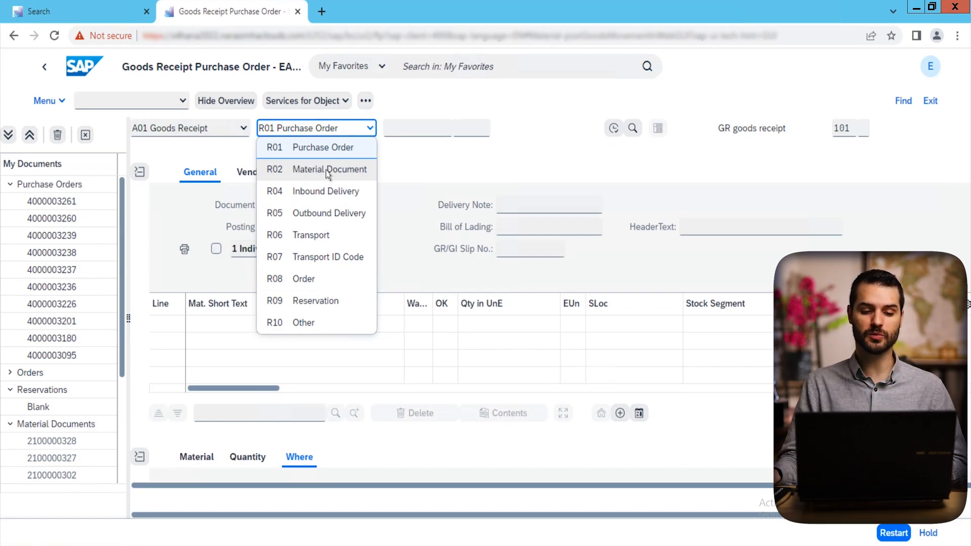
{"action": "left_click", "coordinate": [335, 148]}
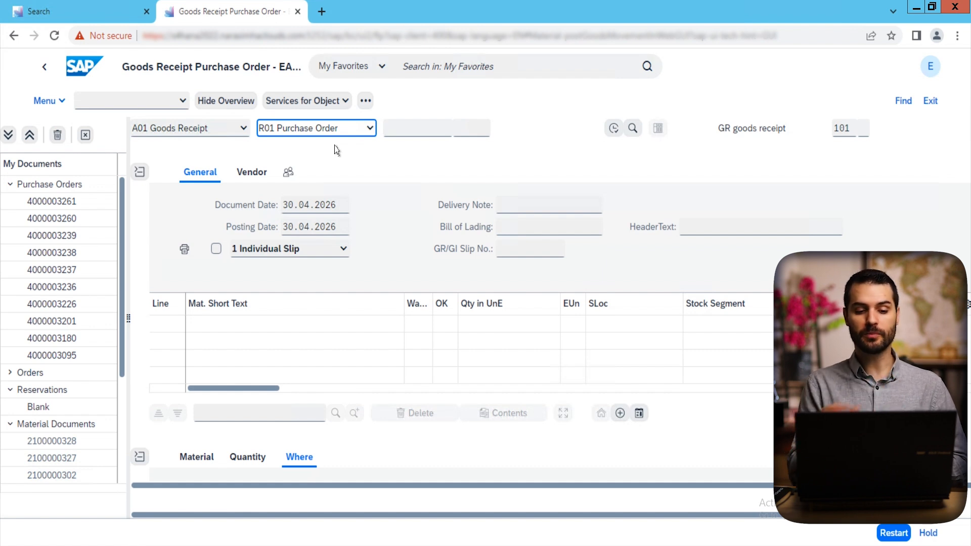
{"action": "left_click", "coordinate": [415, 133]}
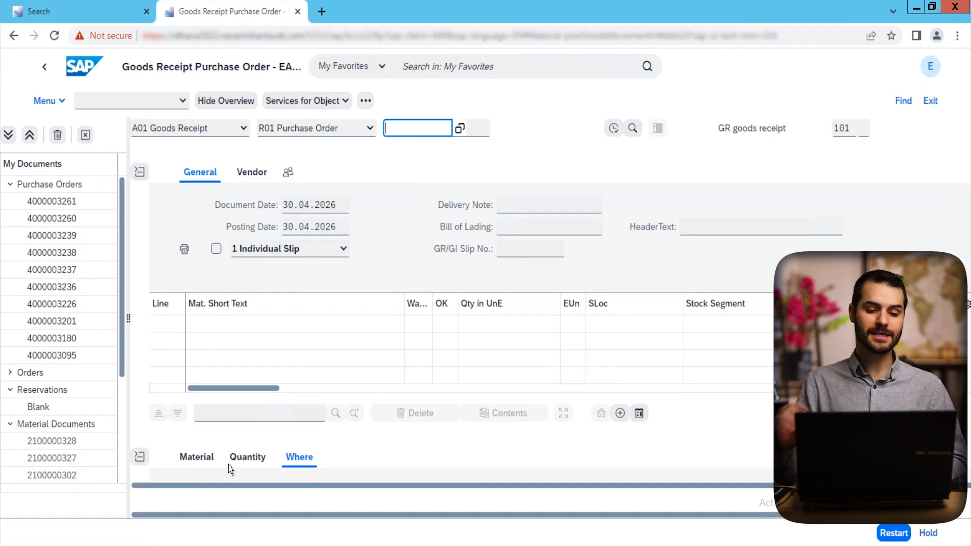
Change the transaction to A08 Transfer Posting and set its movement type to 311
{"action": "left_click", "coordinate": [246, 130]}
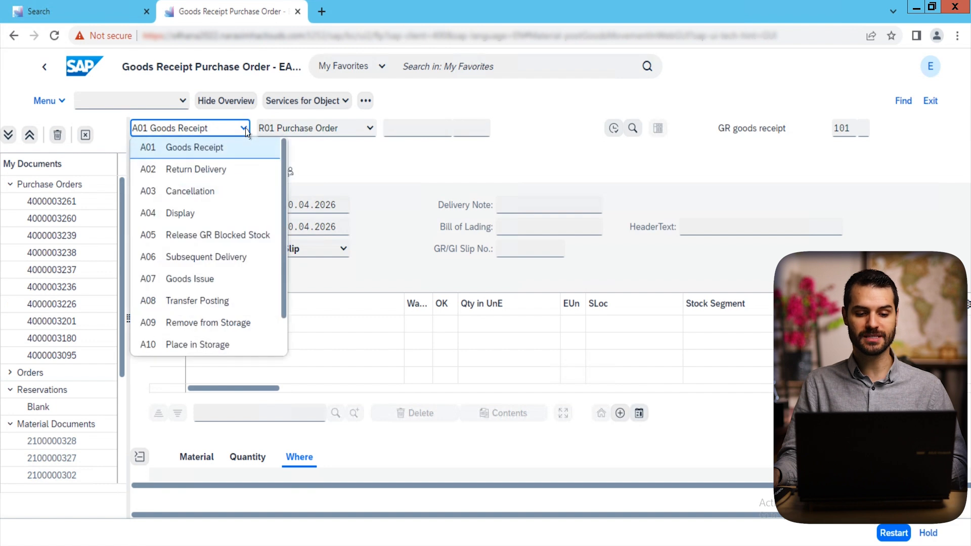
{"action": "left_click", "coordinate": [214, 302]}
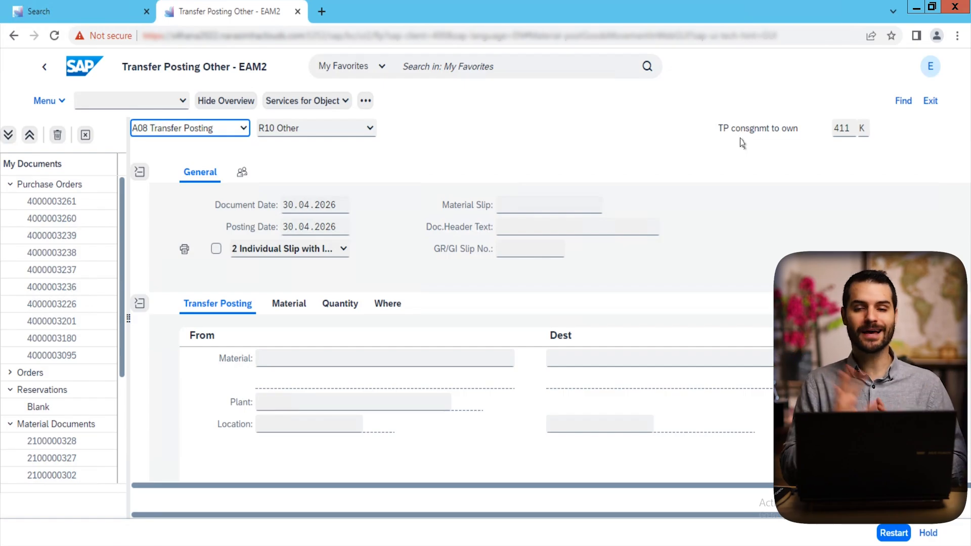
{"action": "left_click_drag", "start_coordinate": [835, 130], "coordinate": [841, 144]}
{"action": "key", "text": "BackSpace"}
{"action": "type", "text": "311"}
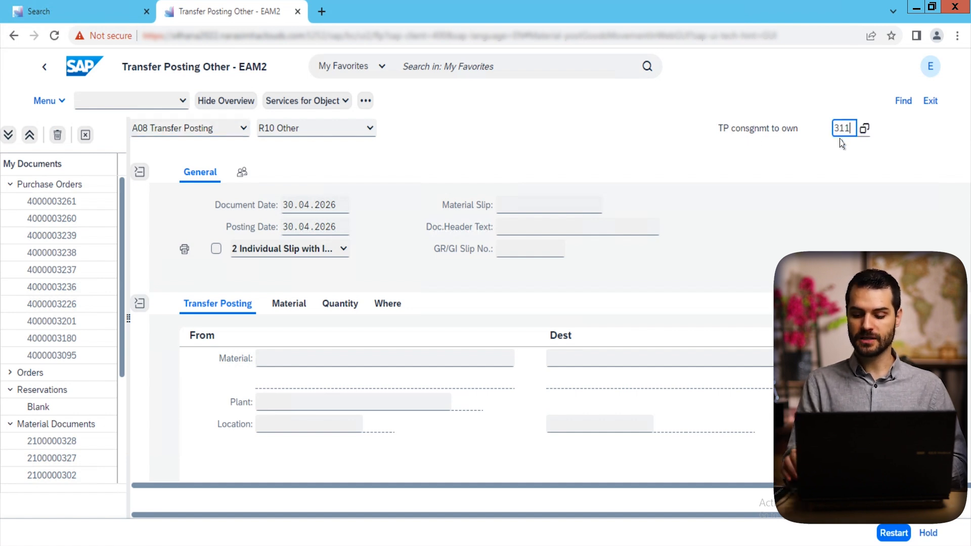
{"action": "key", "text": "Return"}
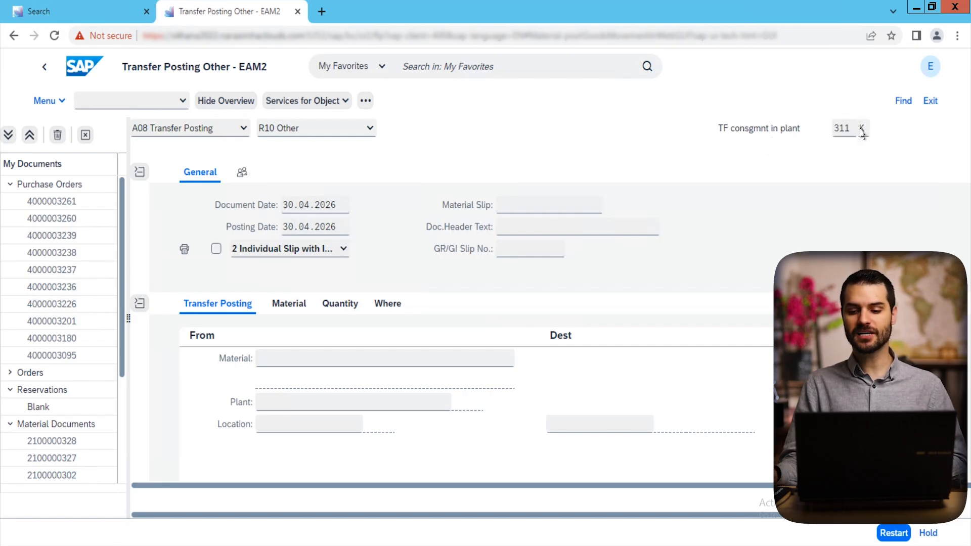
Clear the special stock indicator beside movement type 311
{"action": "left_click", "coordinate": [864, 130]}
{"action": "type", "text": "K"}
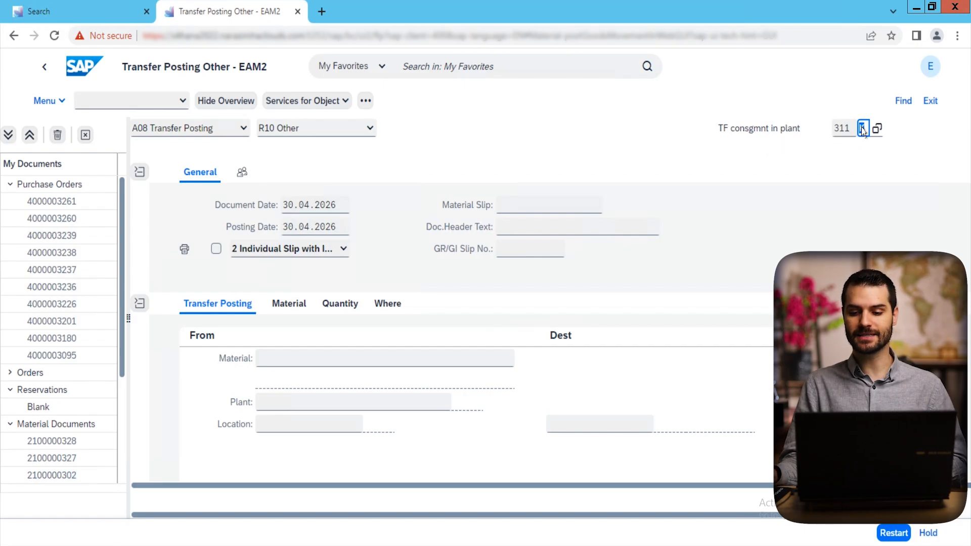
{"action": "key", "text": "BackSpace"}
{"action": "key", "text": "Return"}
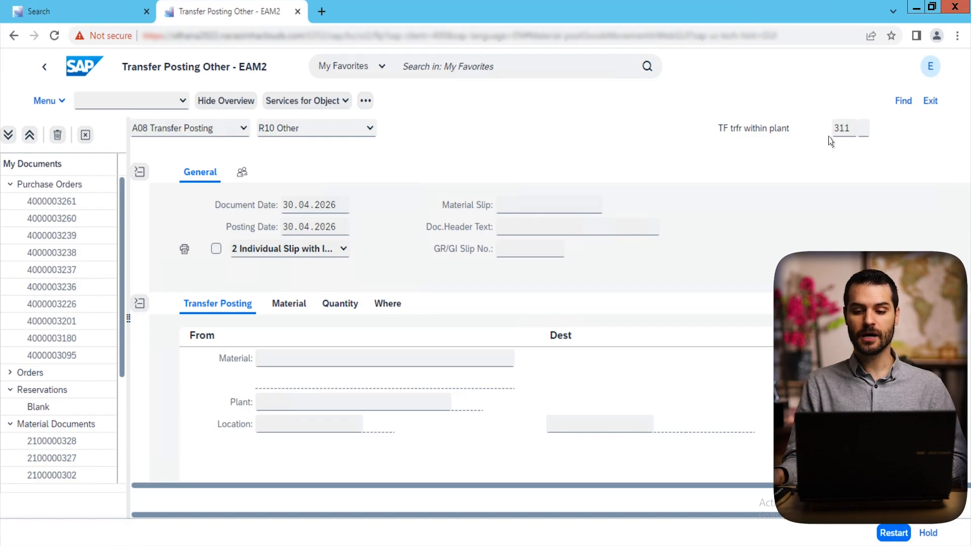
{"action": "left_click", "coordinate": [315, 135]}
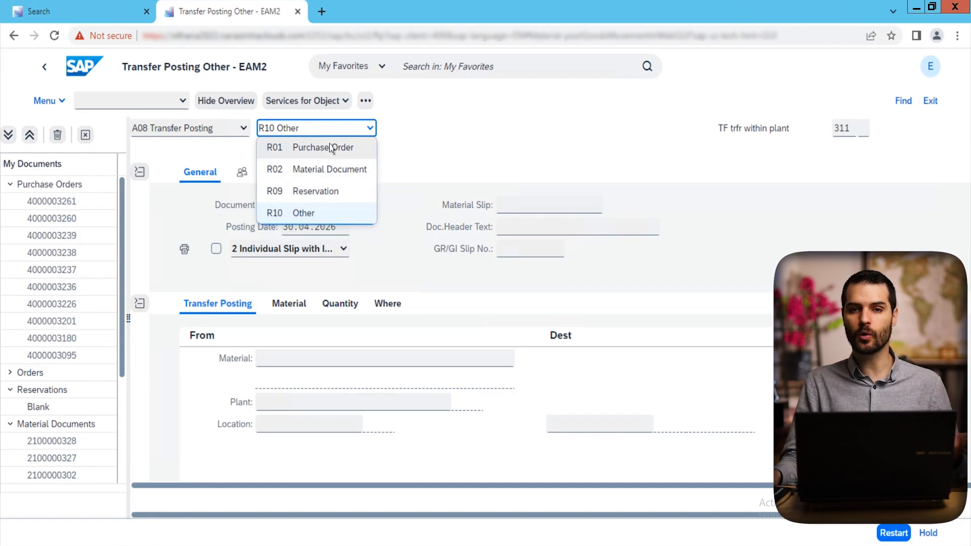
{"action": "left_click", "coordinate": [326, 169]}
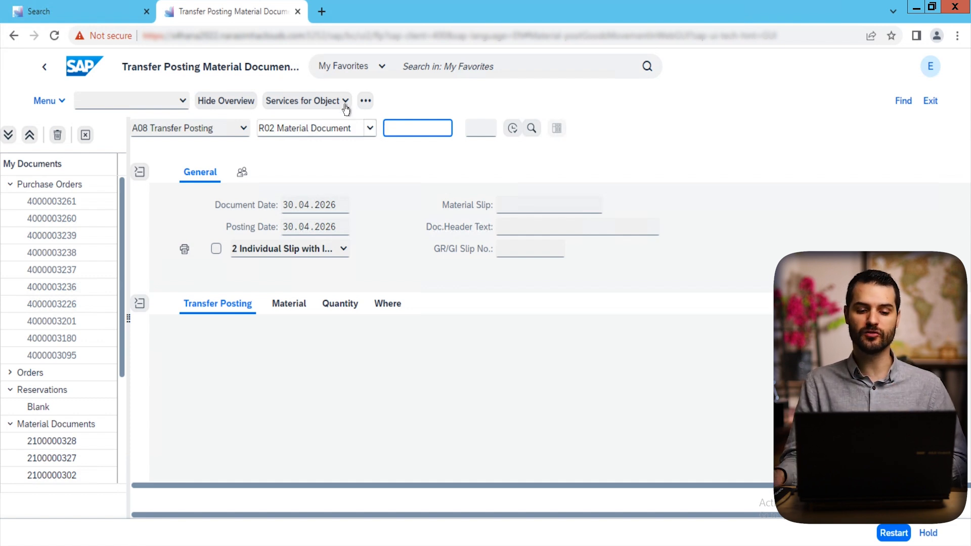
{"action": "left_click", "coordinate": [367, 136]}
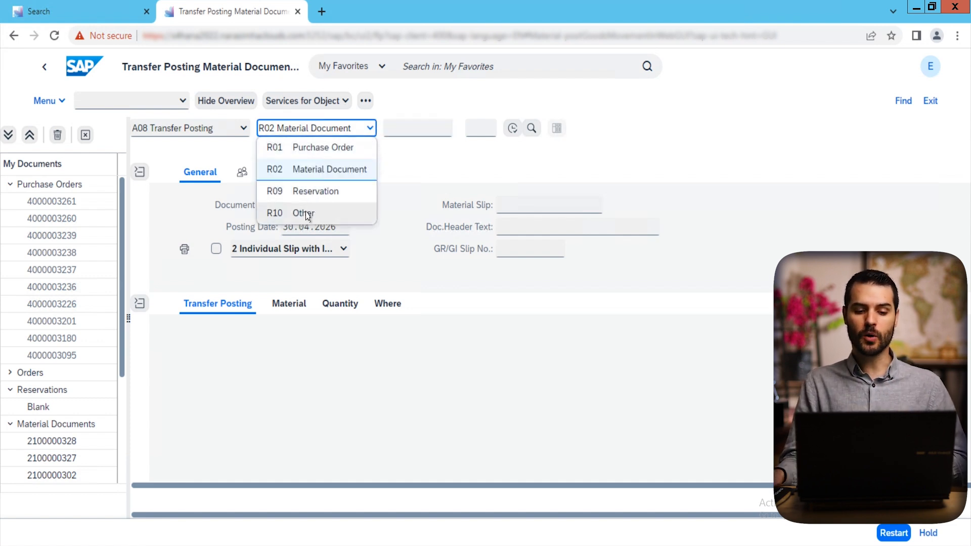
{"action": "left_click", "coordinate": [308, 212]}
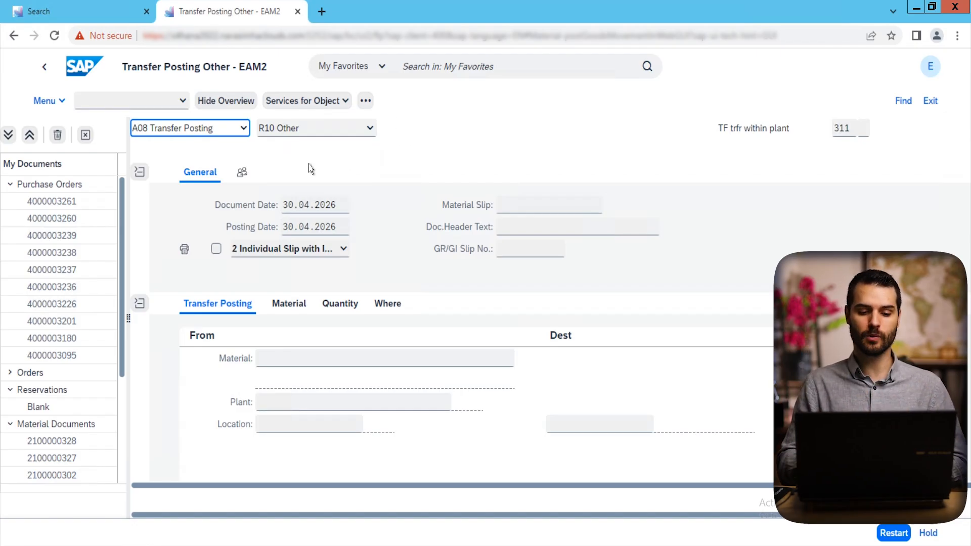
Enter material 78001209, Rubber sole, as the material to transfer from
{"action": "left_click", "coordinate": [297, 360]}
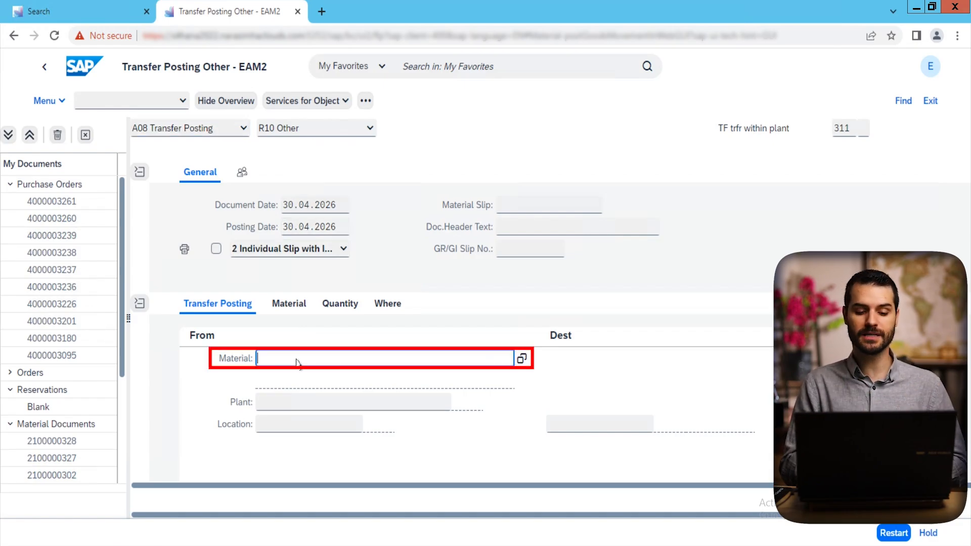
{"action": "type", "text": "78001209"}
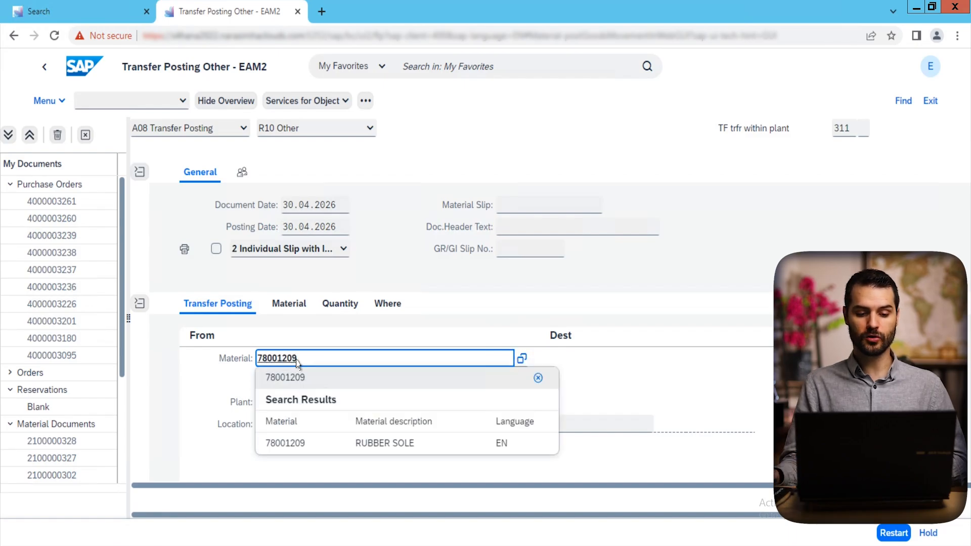
{"action": "left_click", "coordinate": [320, 450]}
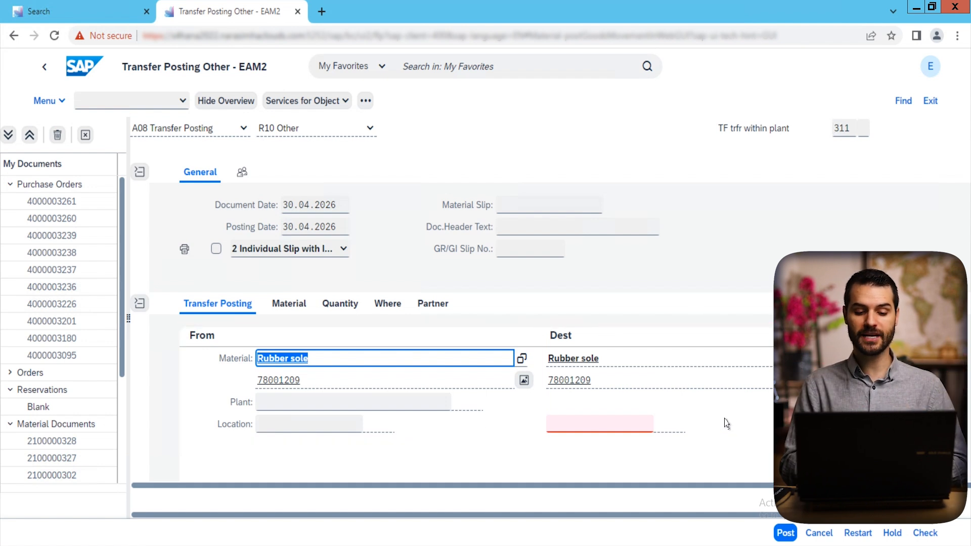
Set the source plant to unab and the source storage location to 0001
{"action": "left_click", "coordinate": [297, 404]}
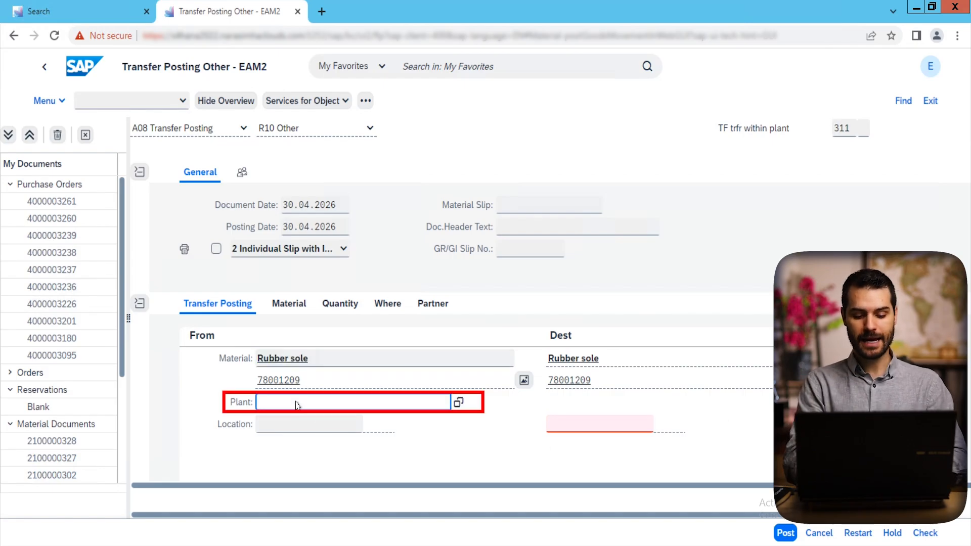
{"action": "type", "text": "unab"}
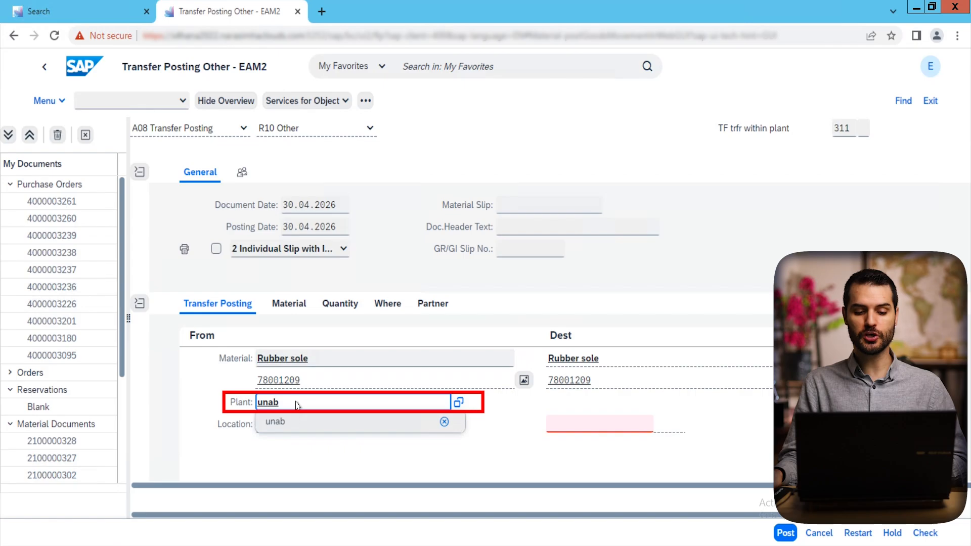
{"action": "left_click", "coordinate": [292, 422]}
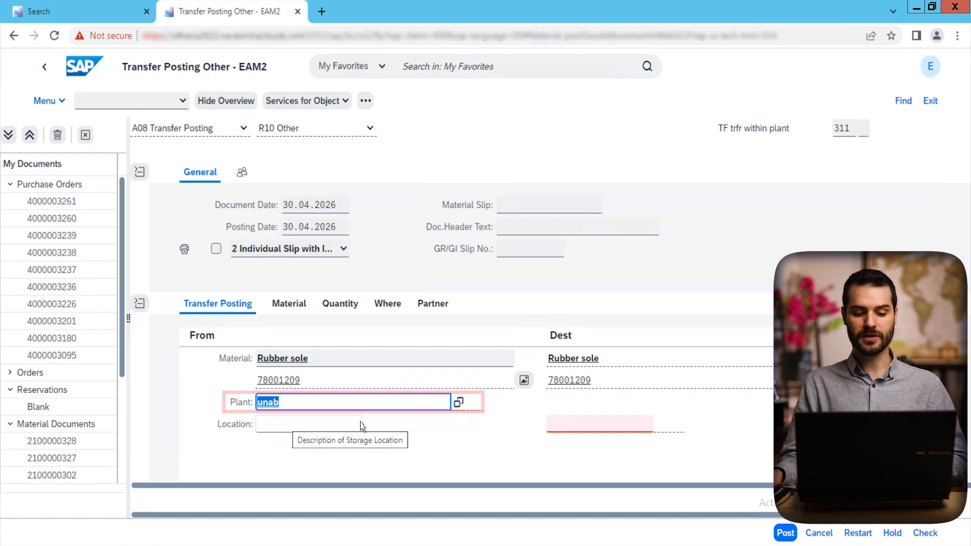
{"action": "left_click", "coordinate": [285, 427]}
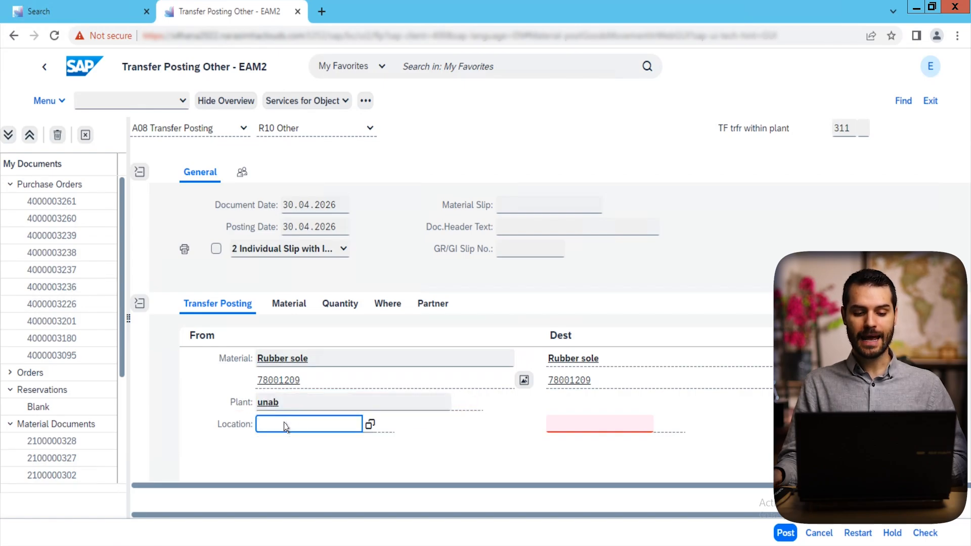
{"action": "type", "text": "0"}
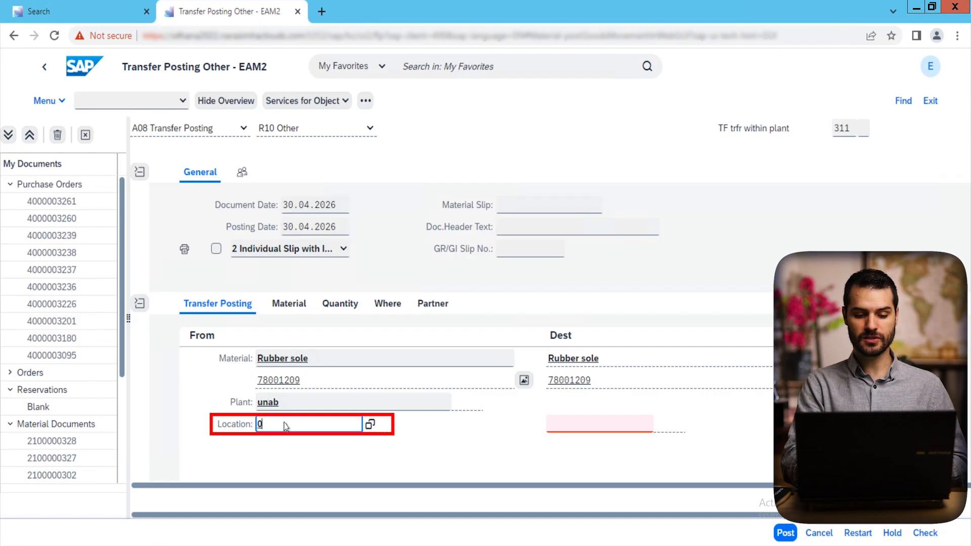
{"action": "type", "text": "001"}
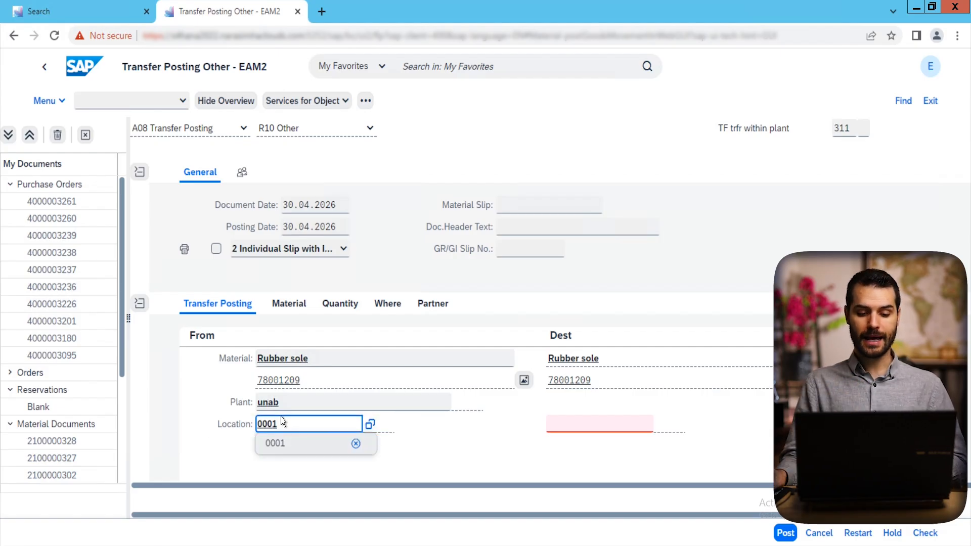
{"action": "left_click", "coordinate": [338, 444]}
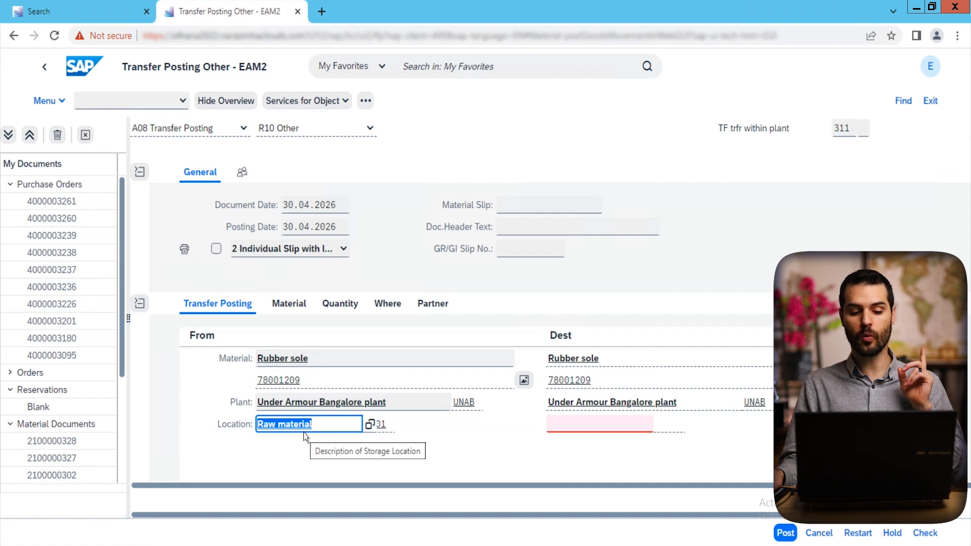
Set the destination storage location for the rubber sole transfer to 0002
{"action": "left_click", "coordinate": [590, 428]}
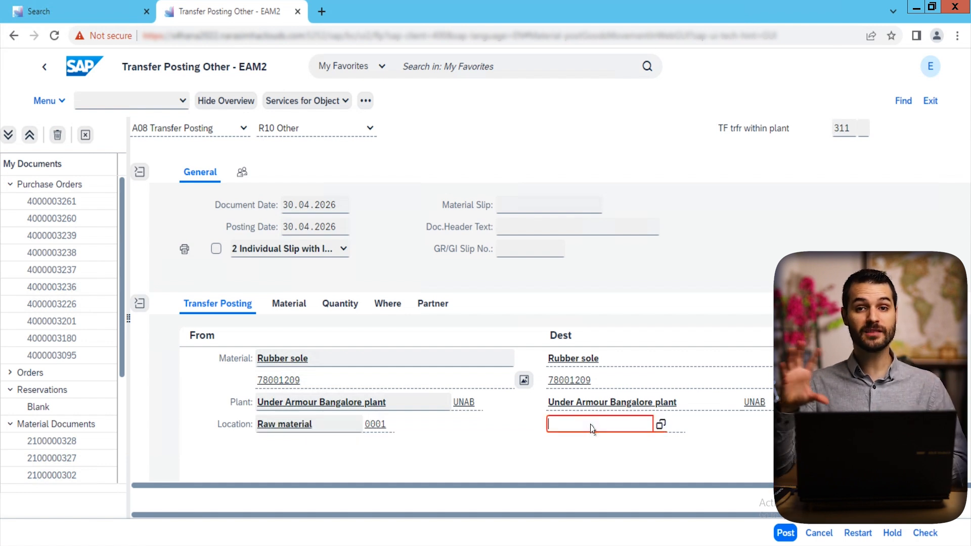
{"action": "type", "text": "0002"}
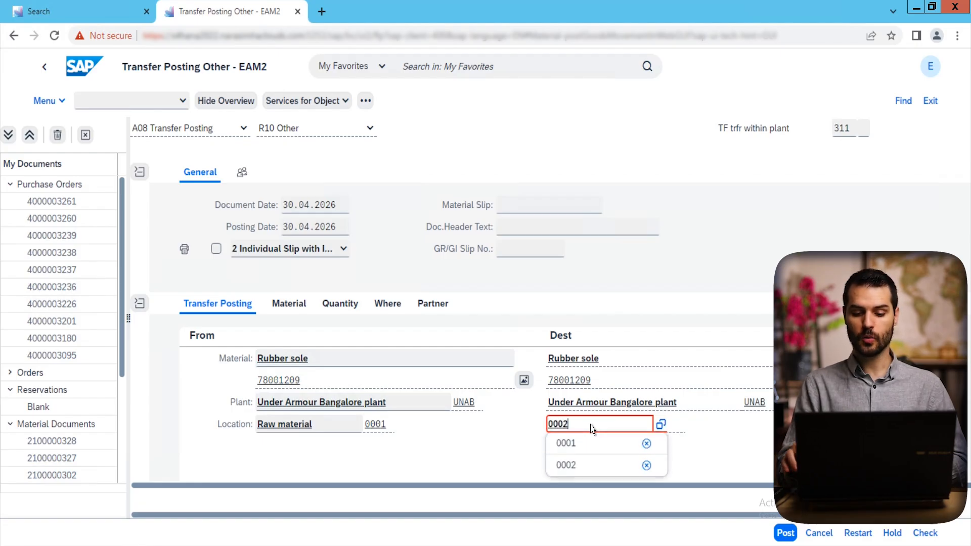
{"action": "key", "text": "Return"}
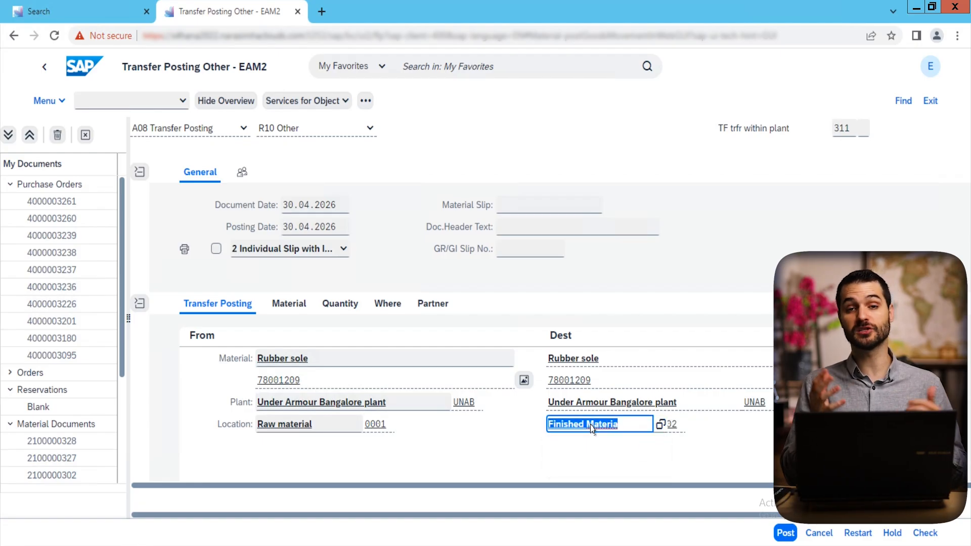
{"action": "left_click", "coordinate": [494, 449]}
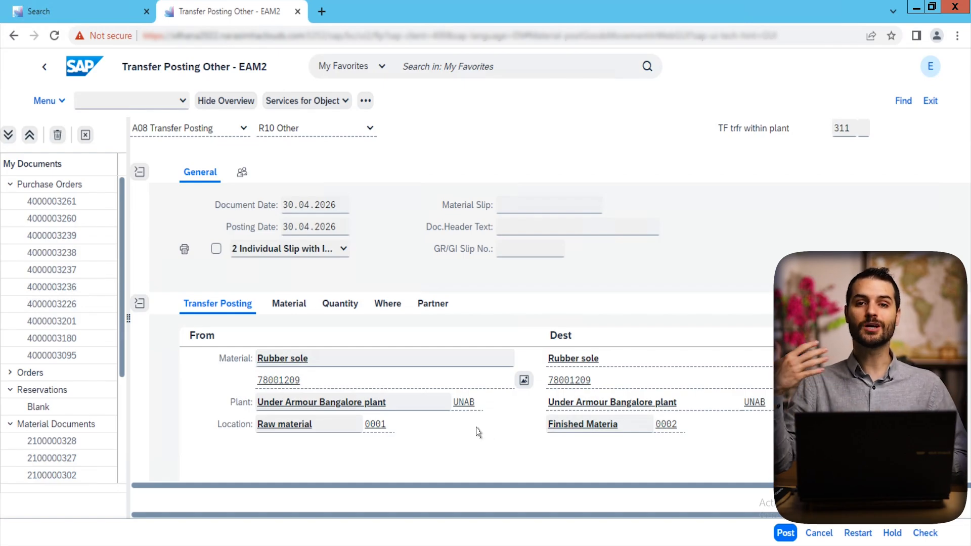
Enter a transfer quantity of 50 EA in the unit of entry for the rubber sole
{"action": "left_click", "coordinate": [340, 306]}
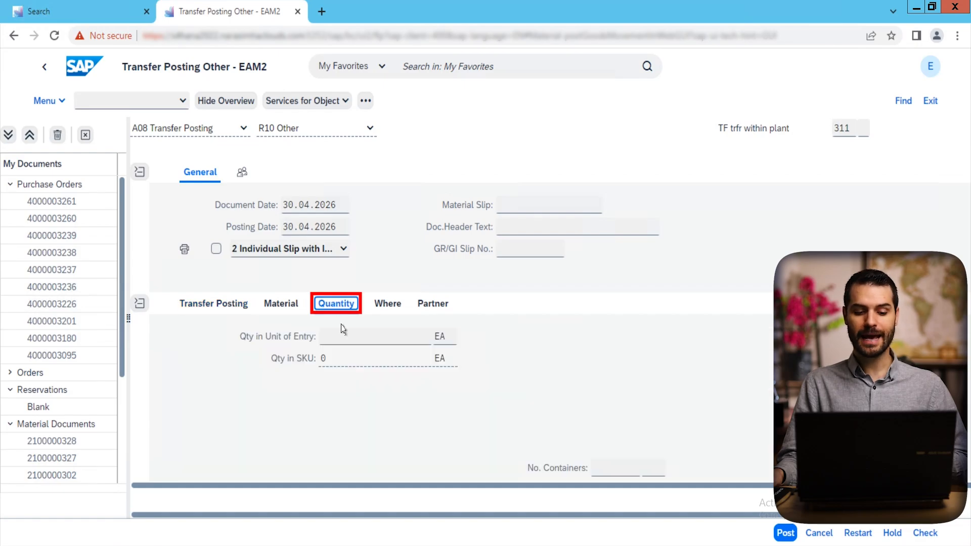
{"action": "left_click", "coordinate": [362, 340]}
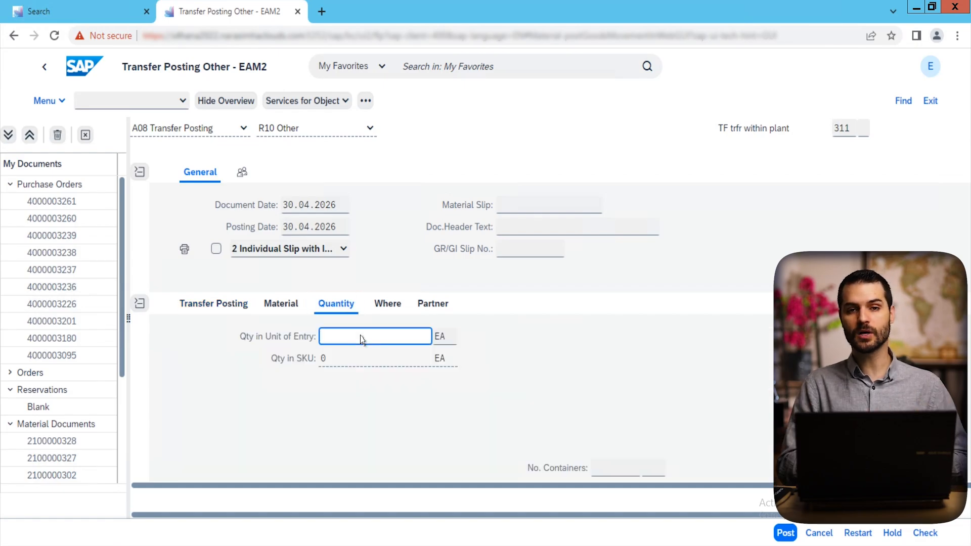
{"action": "type", "text": "50"}
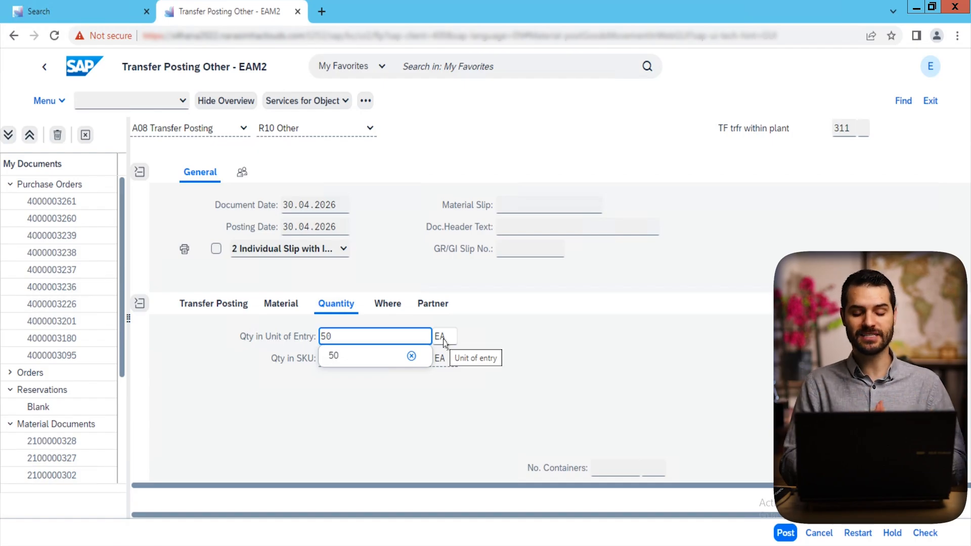
{"action": "left_click", "coordinate": [353, 361]}
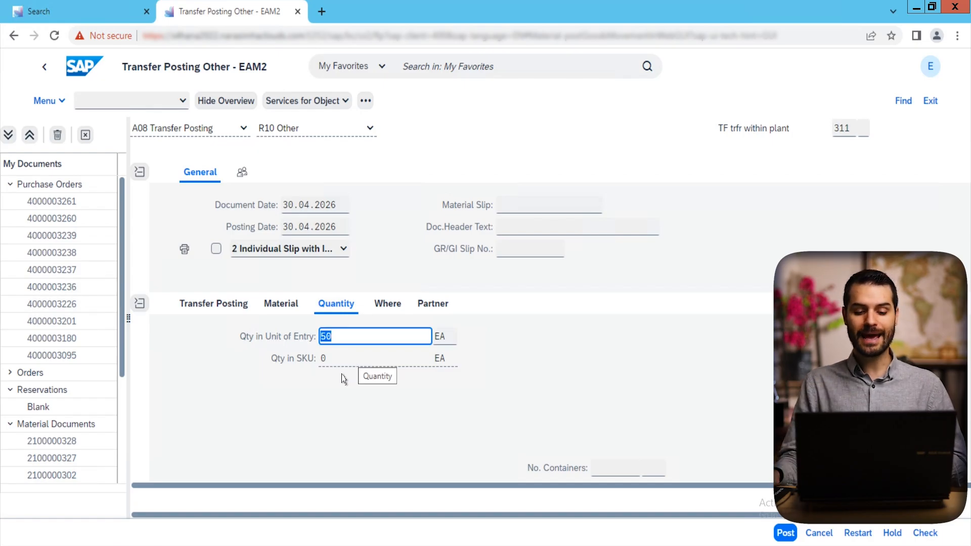
Review the item's OK status, check the transfer posting document for errors and post it
{"action": "scroll", "coordinate": [352, 403], "scroll_direction": "down", "scroll_amount": 8}
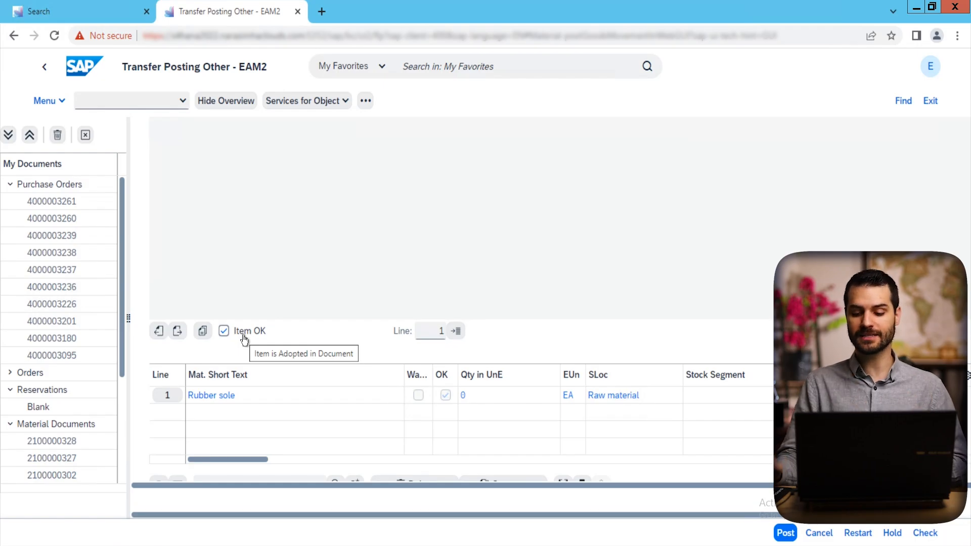
{"action": "scroll", "coordinate": [290, 313], "scroll_direction": "up", "scroll_amount": 3}
{"action": "scroll", "coordinate": [290, 317], "scroll_direction": "up", "scroll_amount": 5}
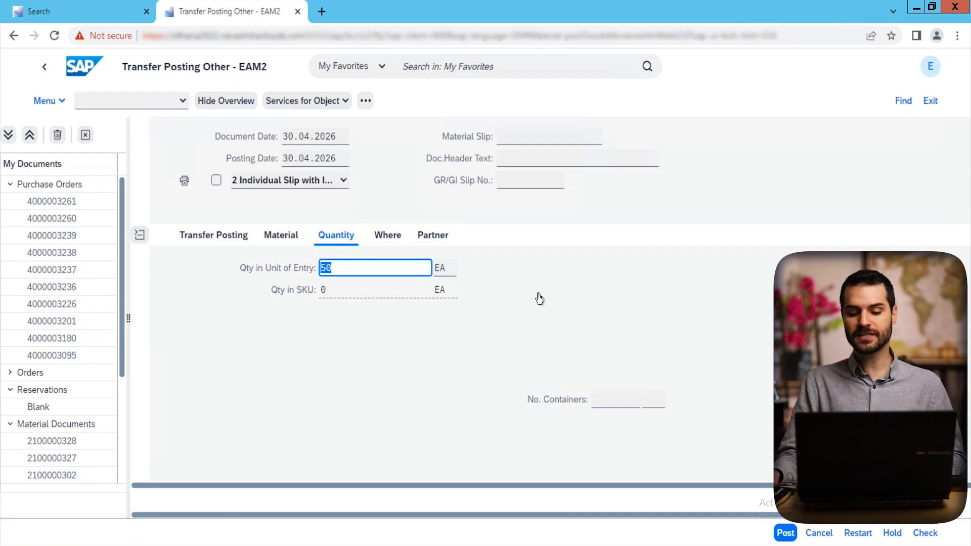
{"action": "left_click", "coordinate": [932, 539]}
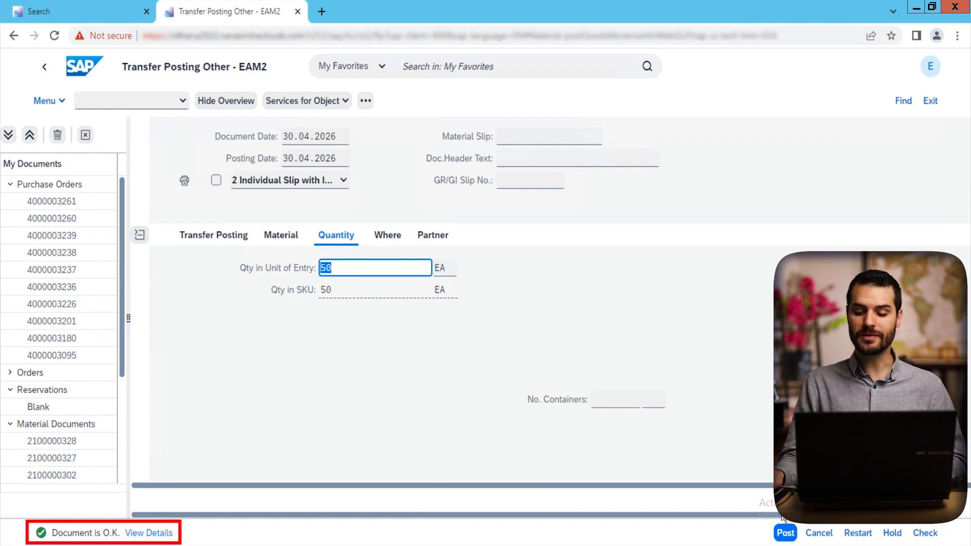
{"action": "left_click", "coordinate": [786, 534]}
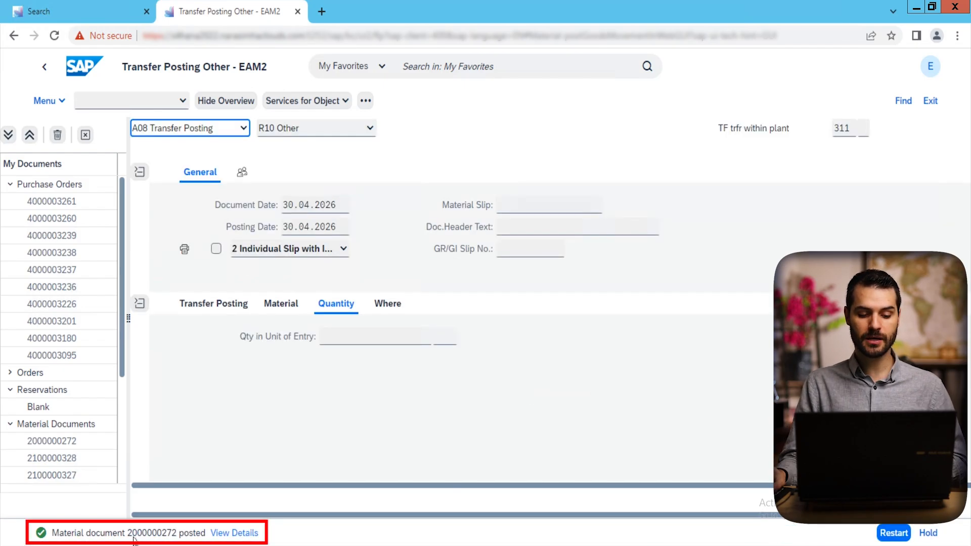
Switch to A04 Display for R02 Material Document and display the material document just posted
{"action": "left_click", "coordinate": [149, 536]}
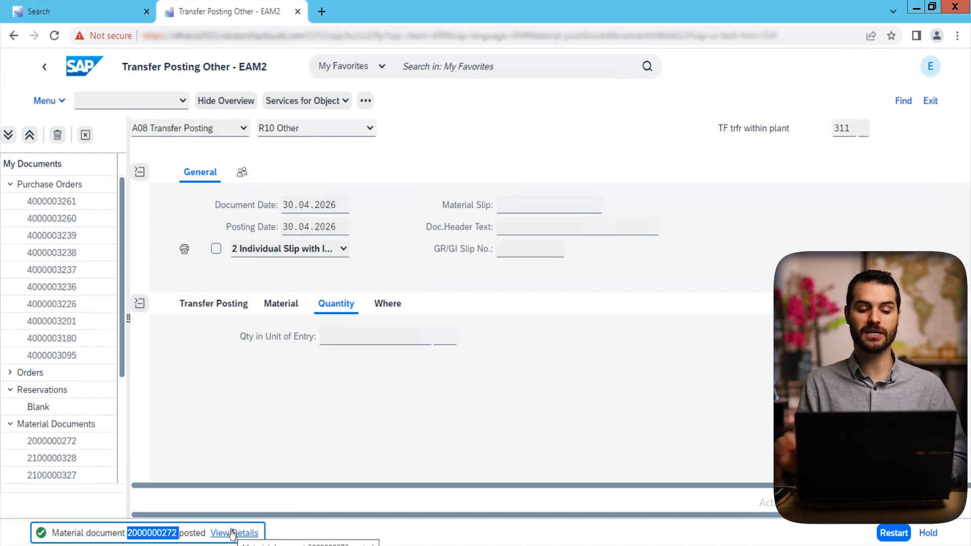
{"action": "left_click", "coordinate": [230, 133]}
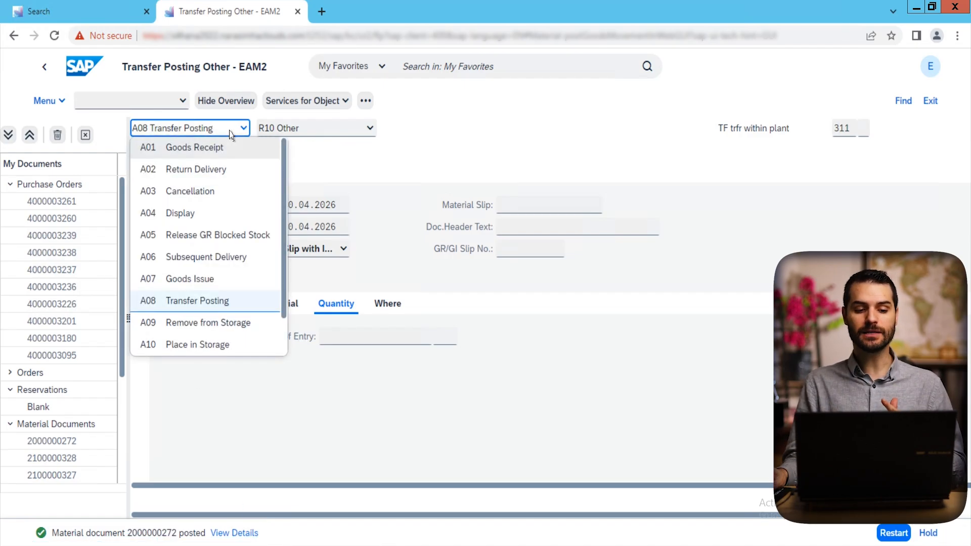
{"action": "left_click", "coordinate": [181, 221]}
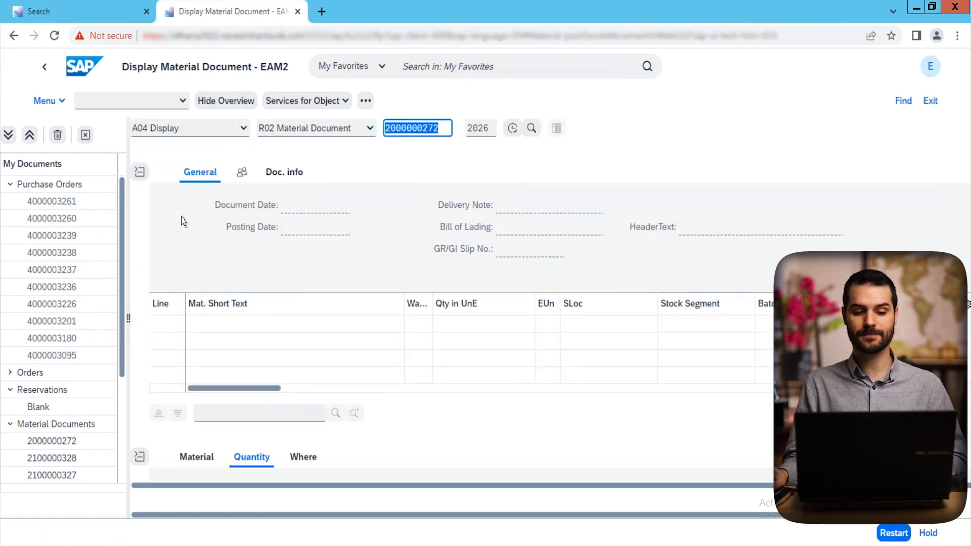
{"action": "left_click", "coordinate": [427, 132]}
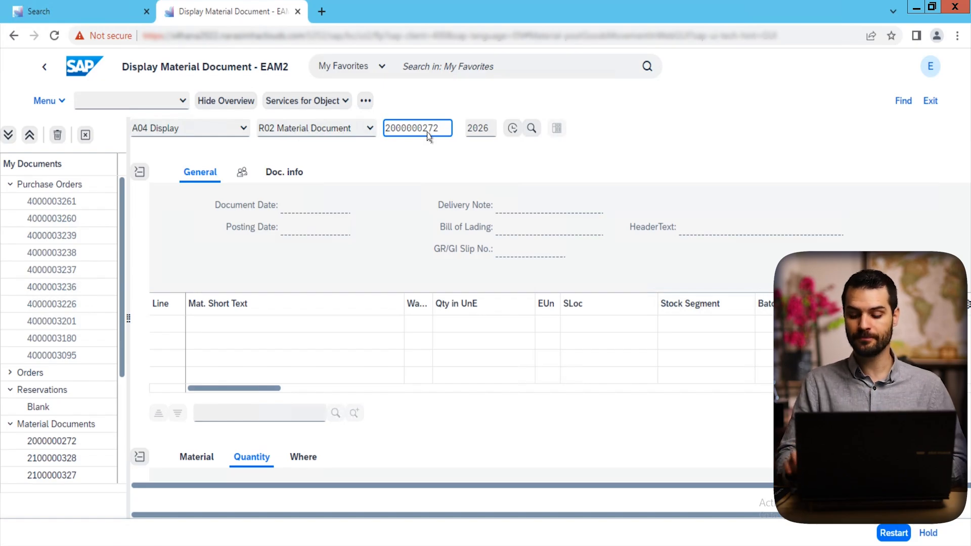
{"action": "key", "text": "Return"}
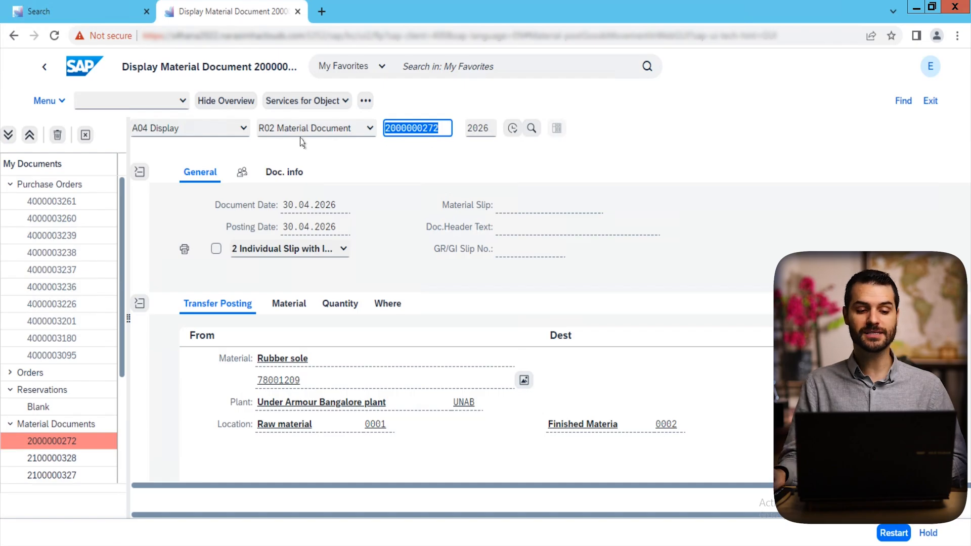
Change the transaction to A07 Goods Issue with reference R10 Other and set its movement type to 201
{"action": "left_click", "coordinate": [245, 136]}
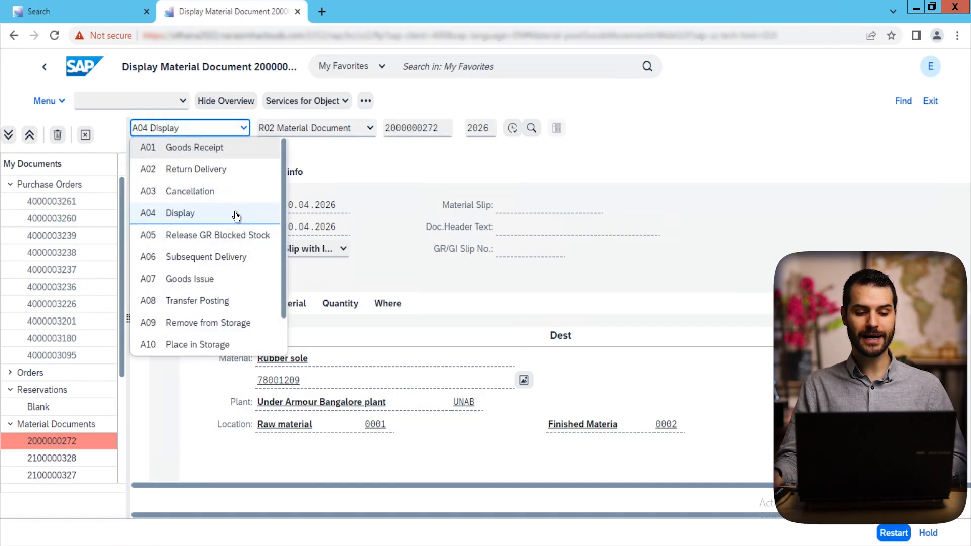
{"action": "left_click", "coordinate": [219, 284]}
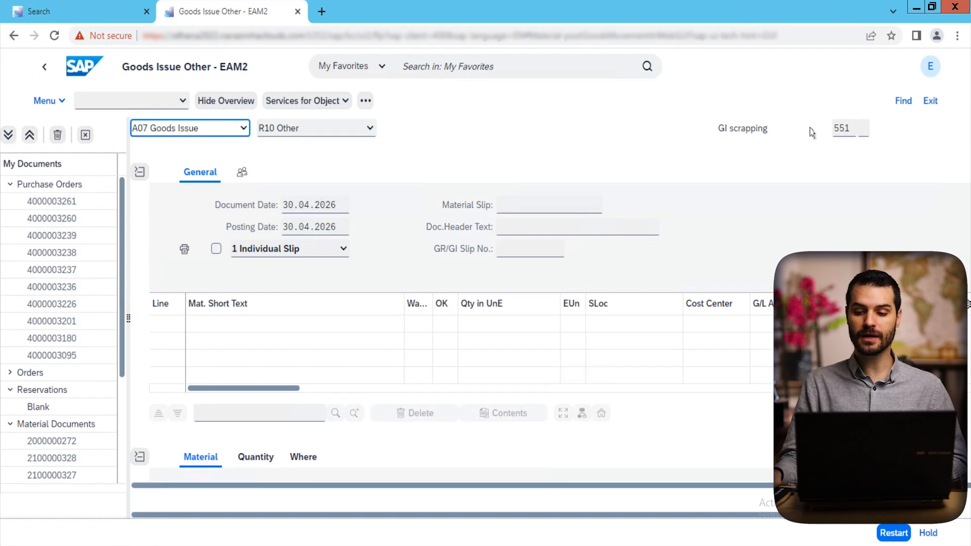
{"action": "double_click", "coordinate": [835, 131]}
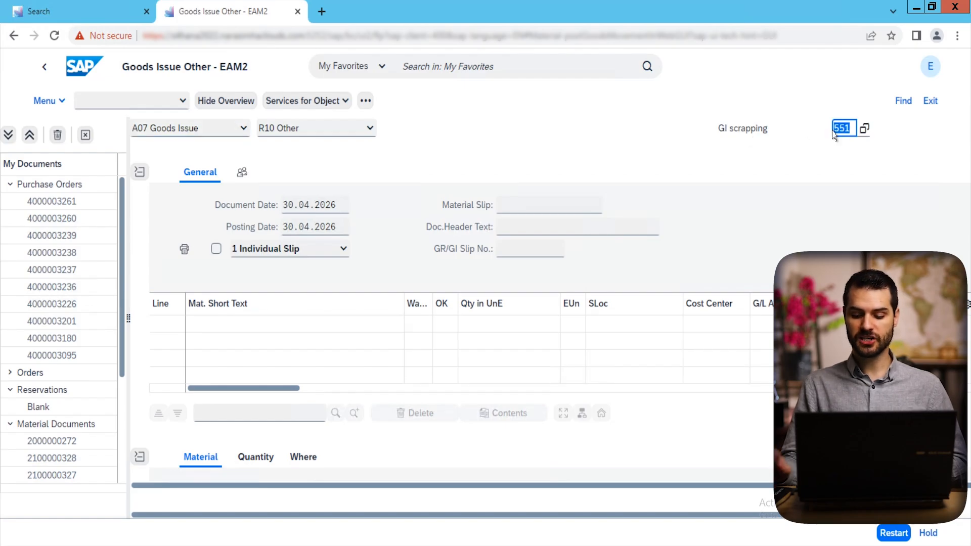
{"action": "type", "text": "201"}
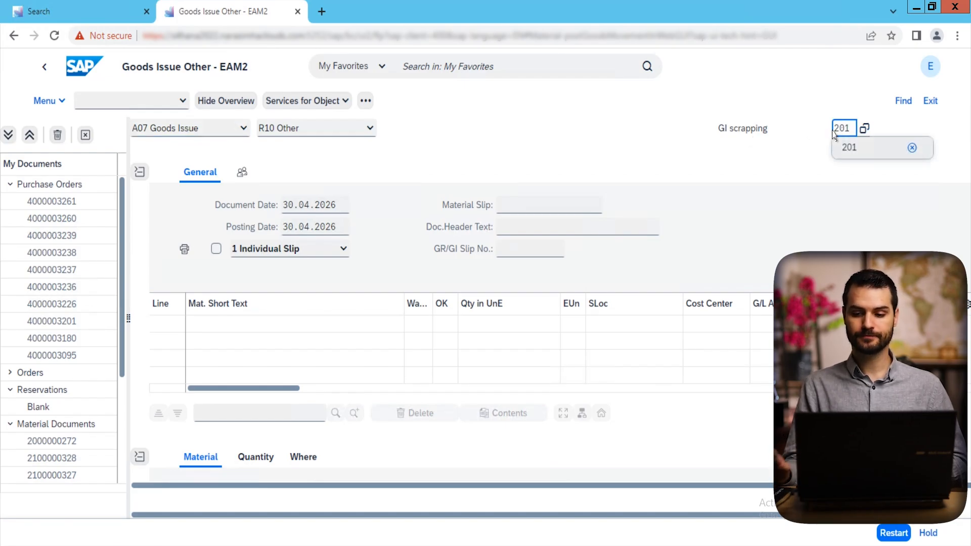
{"action": "key", "text": "Return"}
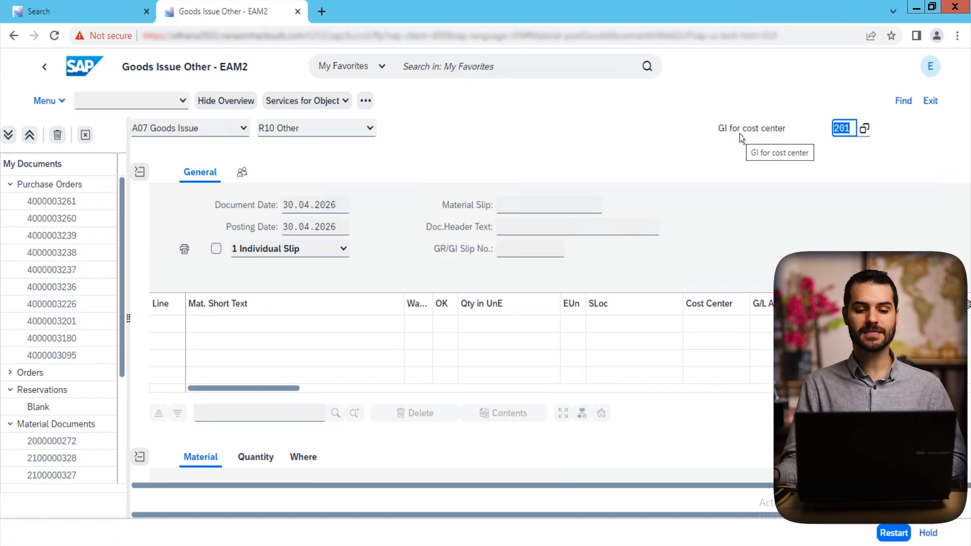
{"action": "left_click", "coordinate": [298, 138]}
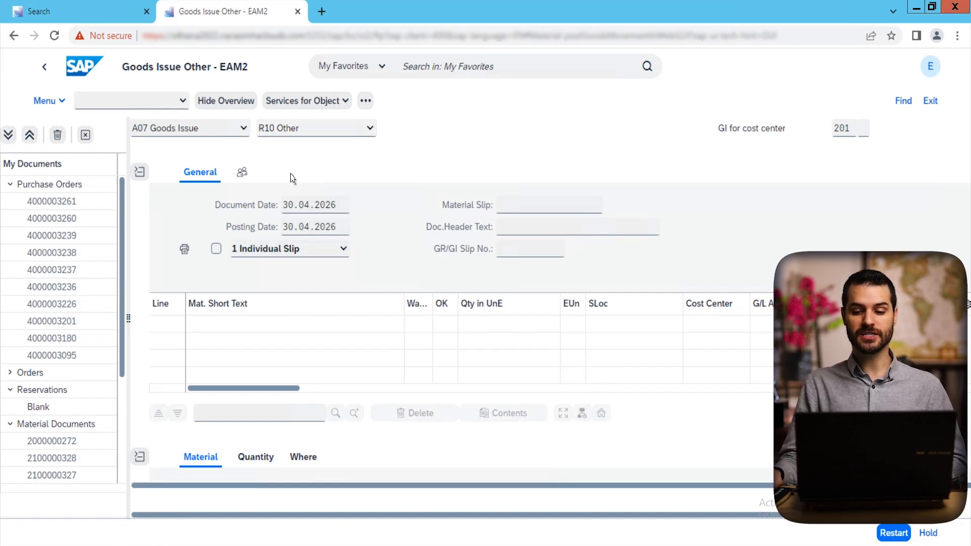
Enter material 78001209, Rubber sole, as the goods issue item
{"action": "scroll", "coordinate": [343, 167], "scroll_direction": "down", "scroll_amount": 1}
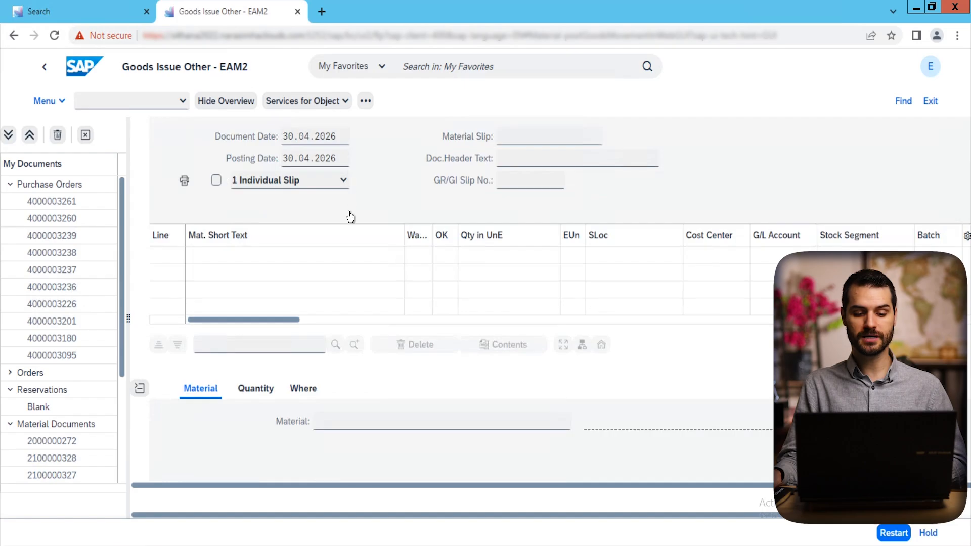
{"action": "scroll", "coordinate": [347, 238], "scroll_direction": "down", "scroll_amount": 1}
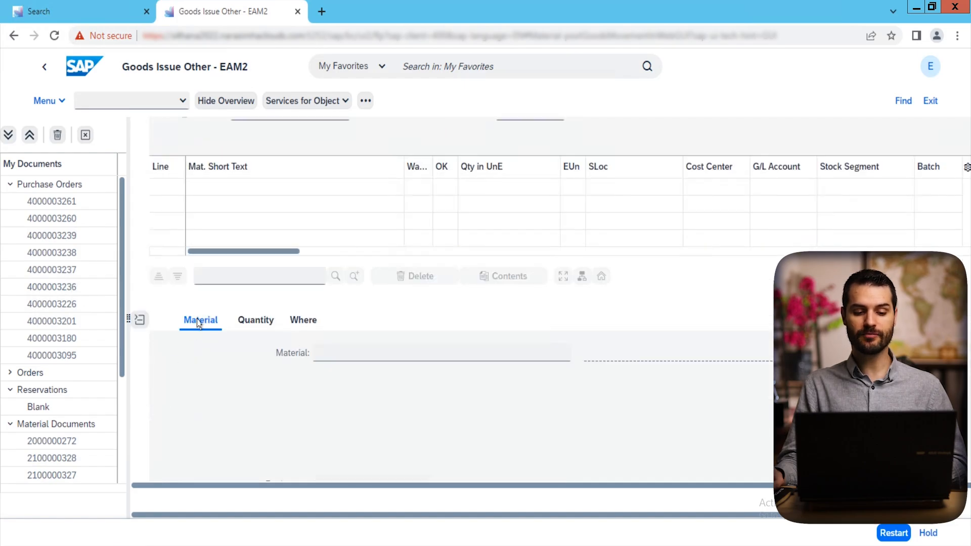
{"action": "left_click", "coordinate": [377, 353]}
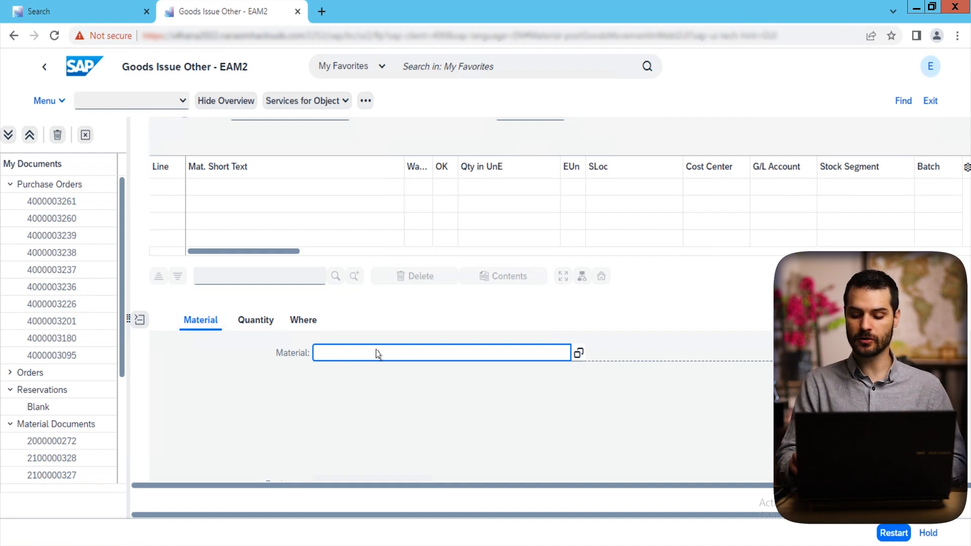
{"action": "type", "text": "780012"}
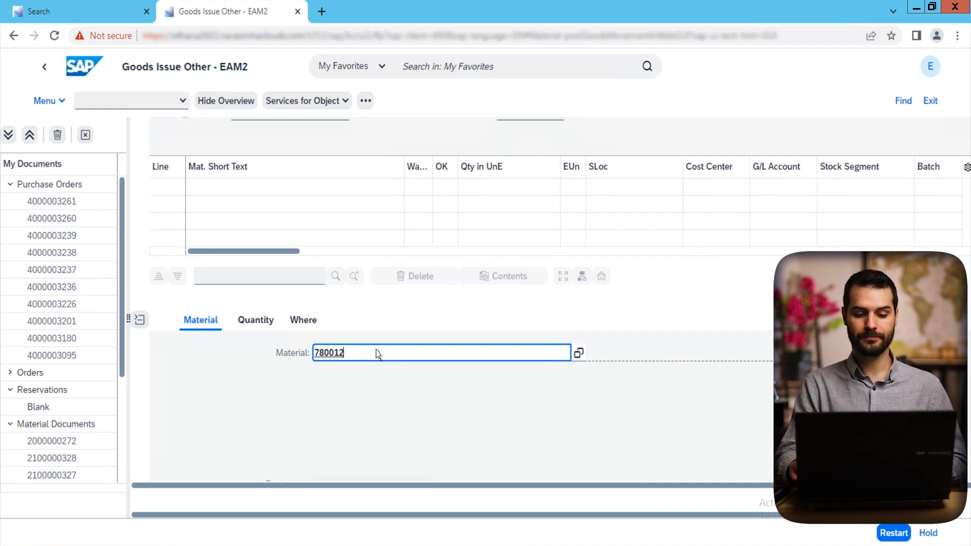
{"action": "type", "text": "09"}
{"action": "left_click", "coordinate": [395, 438]}
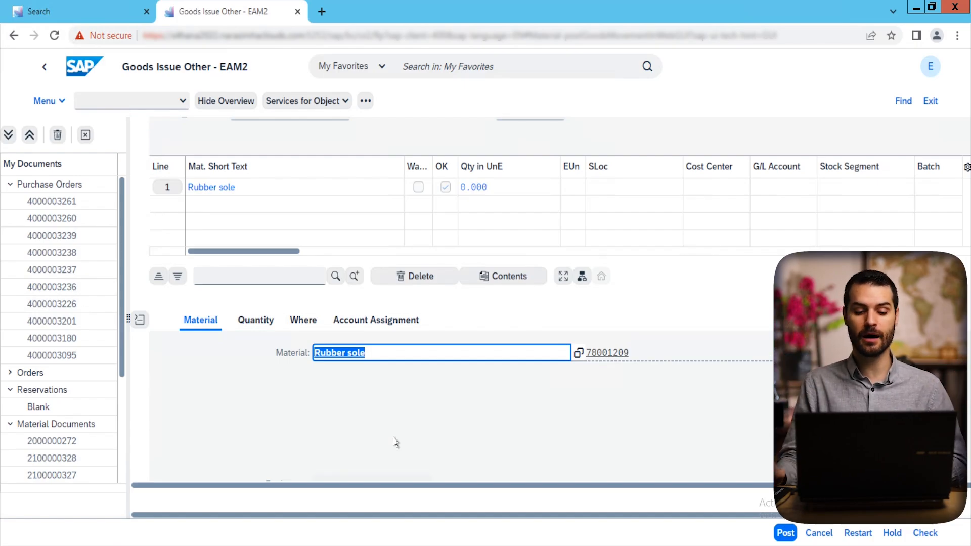
Assign the rubber sole item to cost center 1000 in its account assignment
{"action": "left_click", "coordinate": [395, 325]}
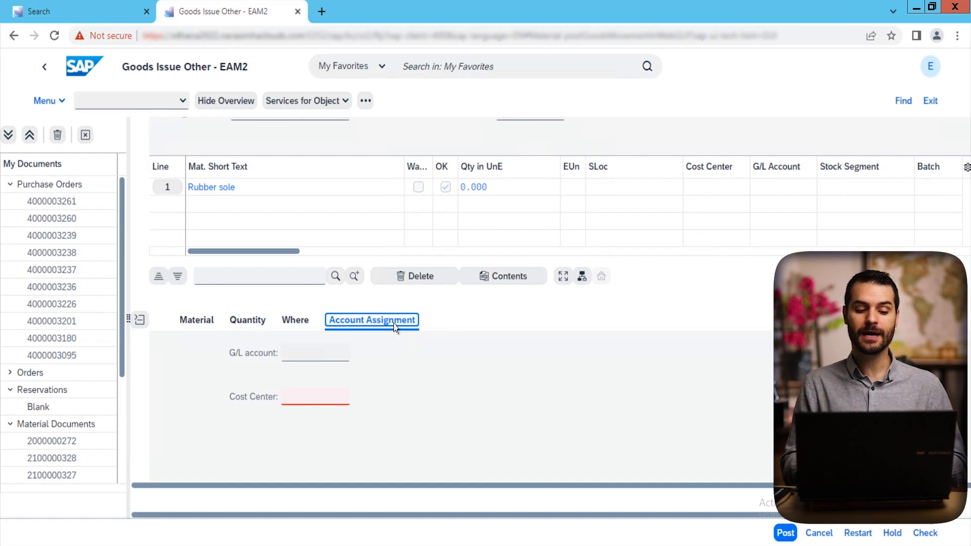
{"action": "left_click", "coordinate": [290, 360]}
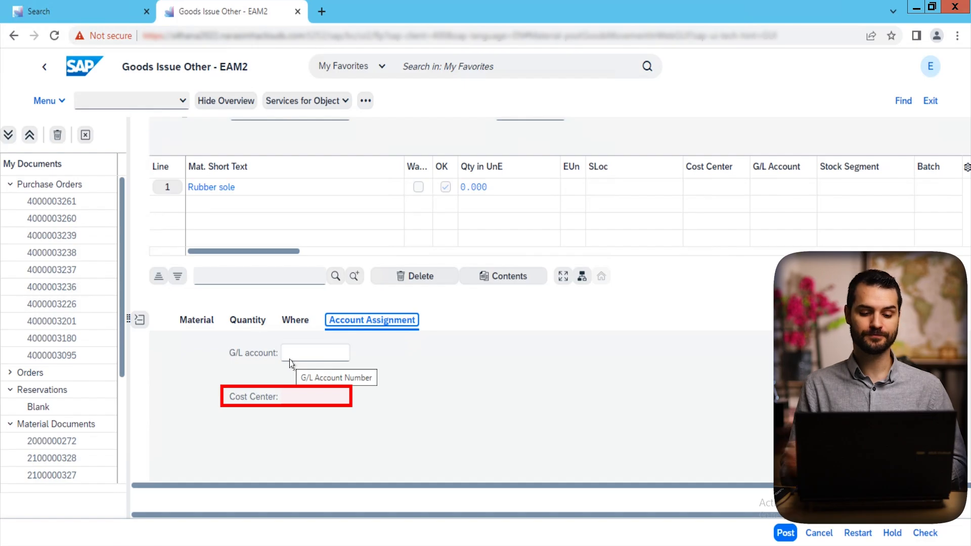
{"action": "left_click", "coordinate": [302, 397]}
{"action": "type", "text": "1000"}
{"action": "key", "text": "Return"}
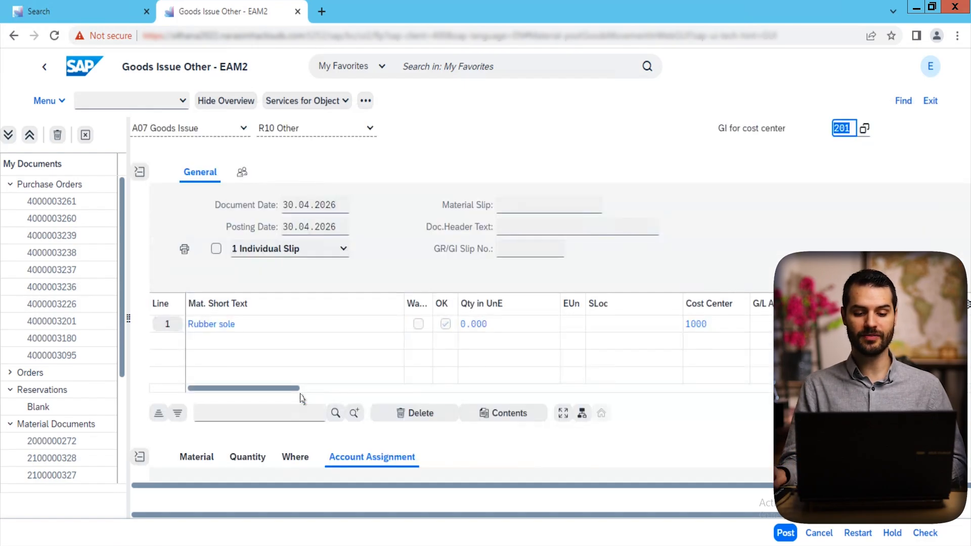
Open the quantity details of the rubber sole goods issue item
{"action": "scroll", "coordinate": [332, 381], "scroll_direction": "down", "scroll_amount": 5}
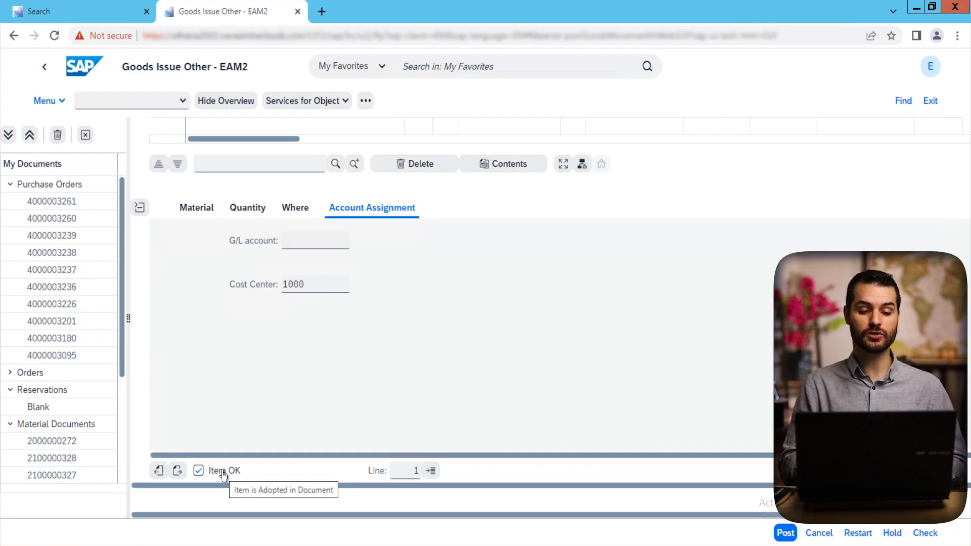
{"action": "left_click", "coordinate": [249, 211]}
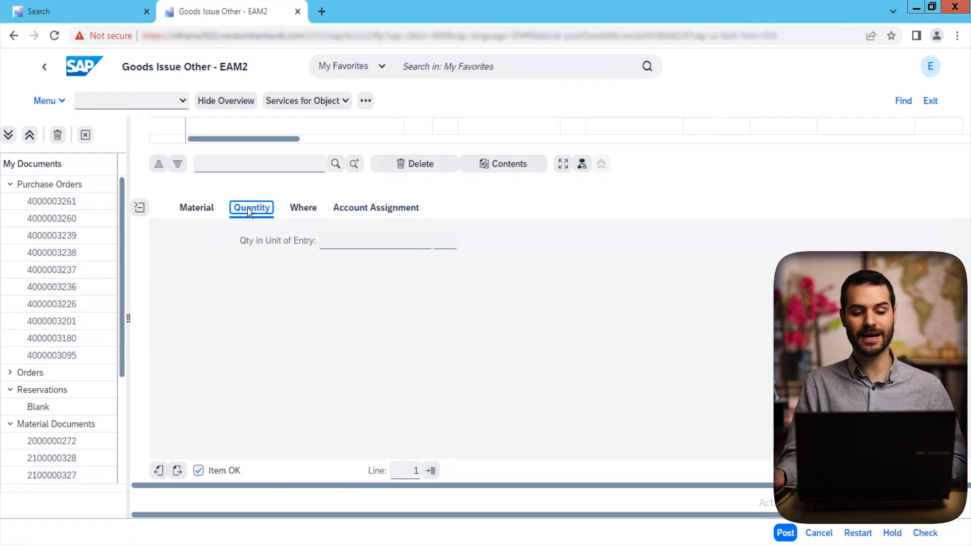